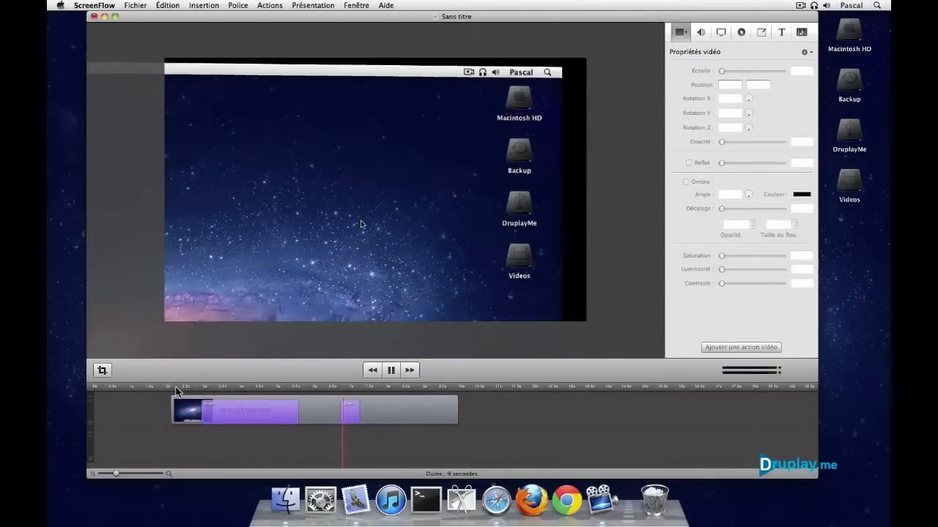
Play the clip to preview its two existing video actions
key("space")
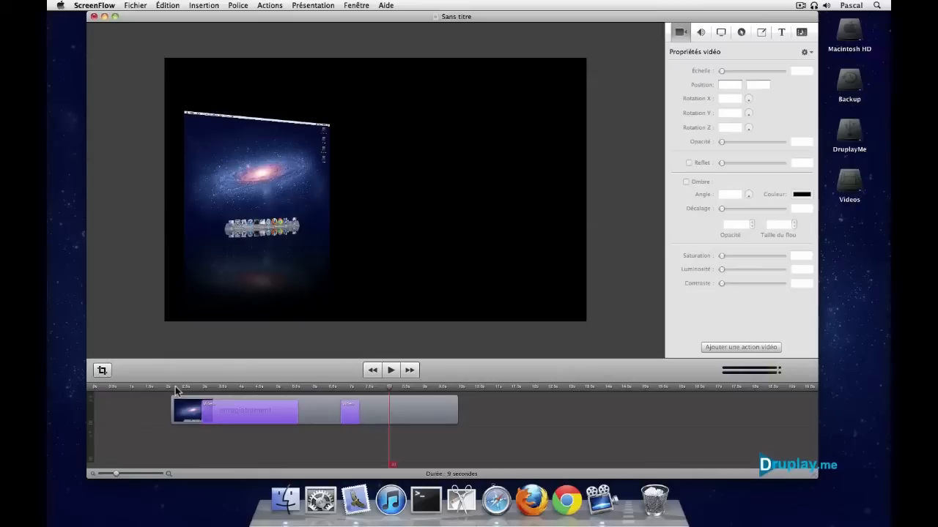
left_click(223, 388)
key("space")
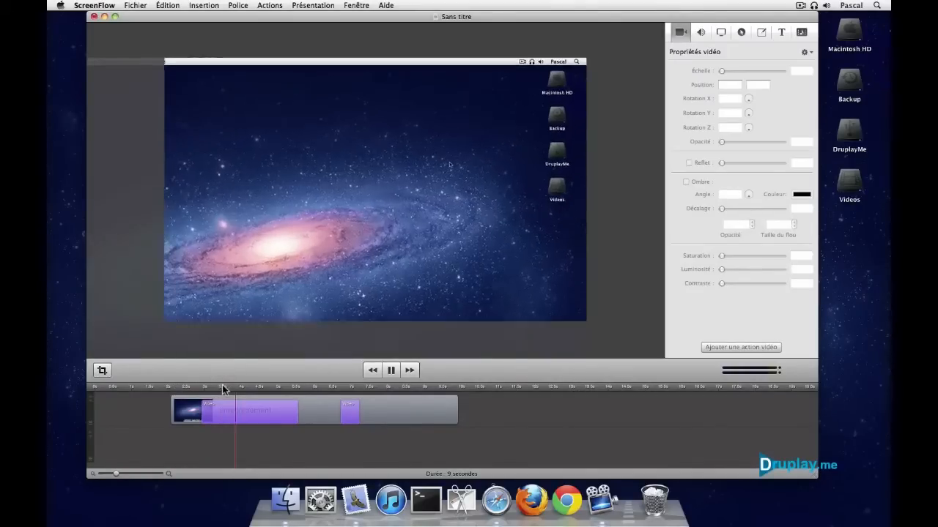
key("space")
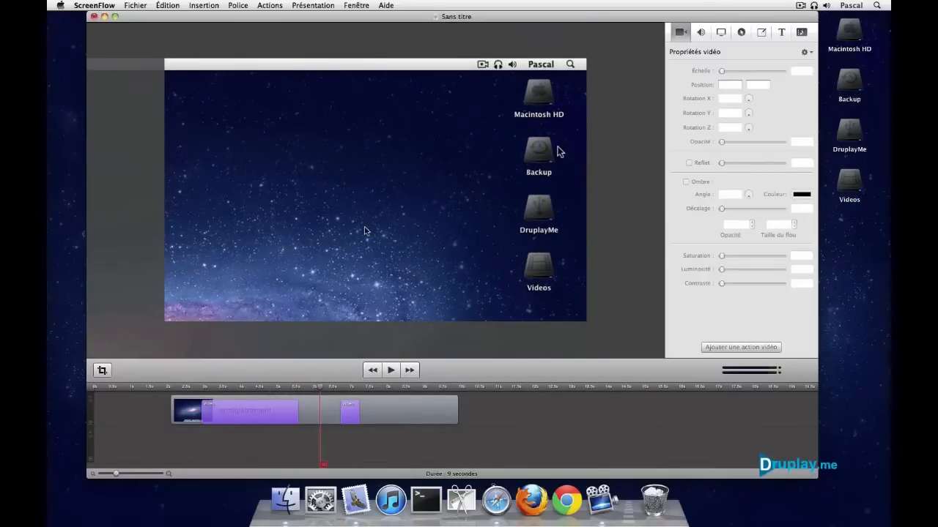
Move the second video action later on the timeline to start at about 7.5 s and preview the transition
left_click(348, 415)
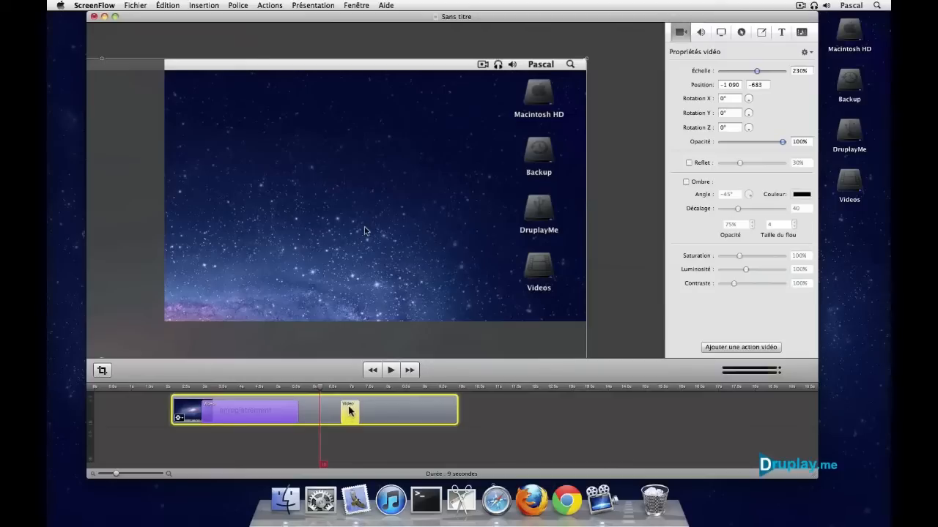
left_click_drag(347, 411, 377, 408)
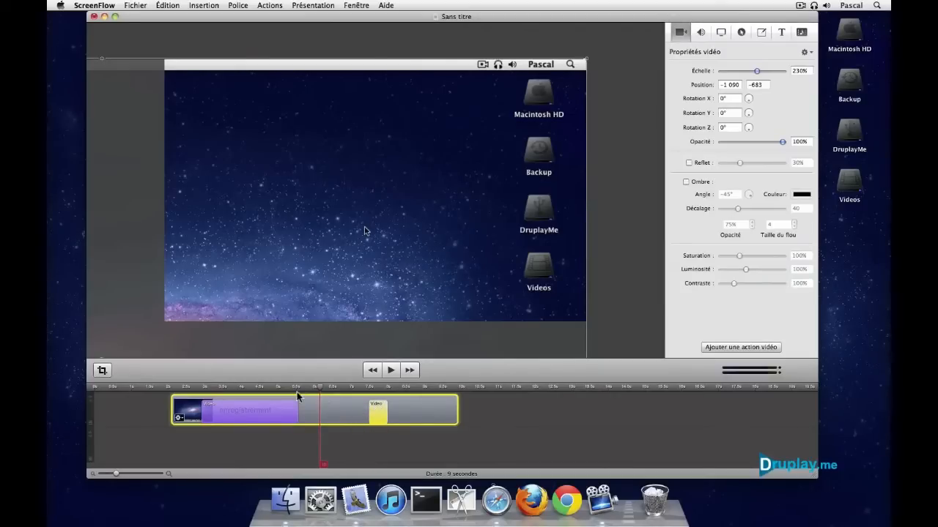
key("space")
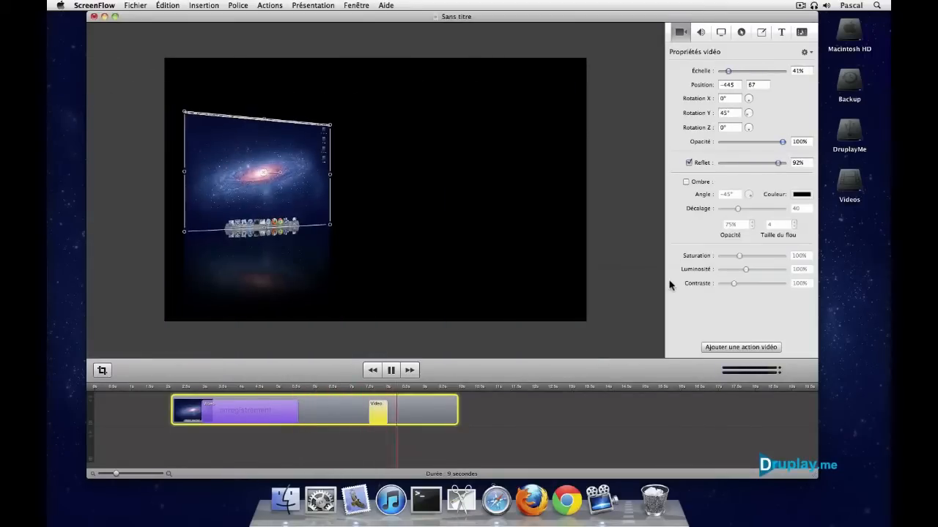
left_click(567, 410)
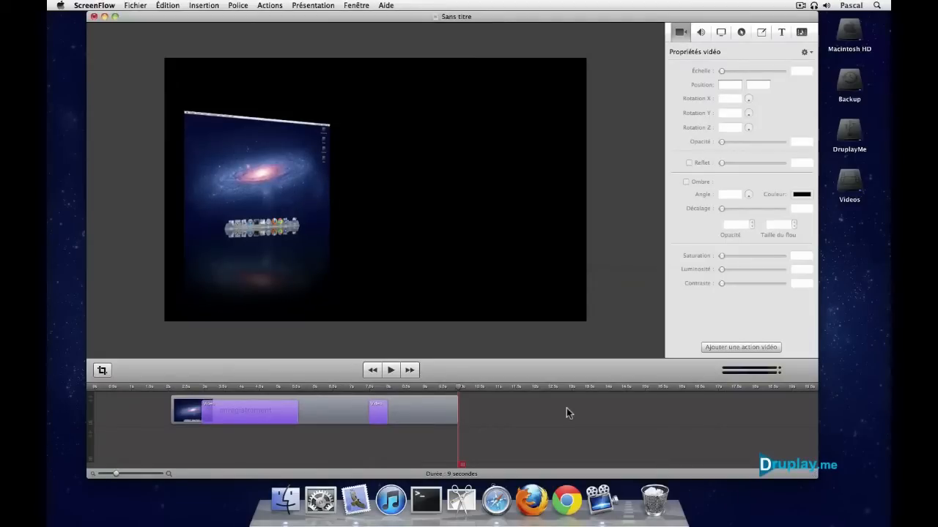
left_click(376, 413)
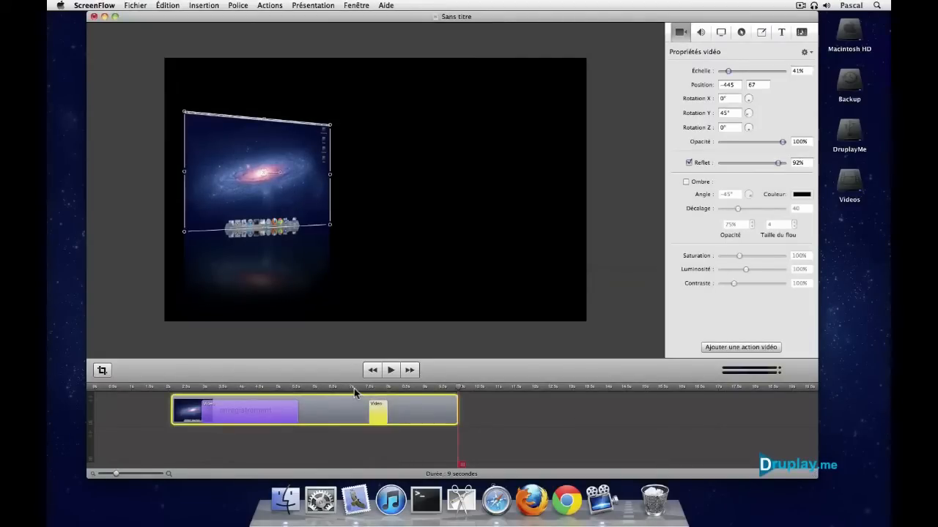
left_click(353, 388)
key("space")
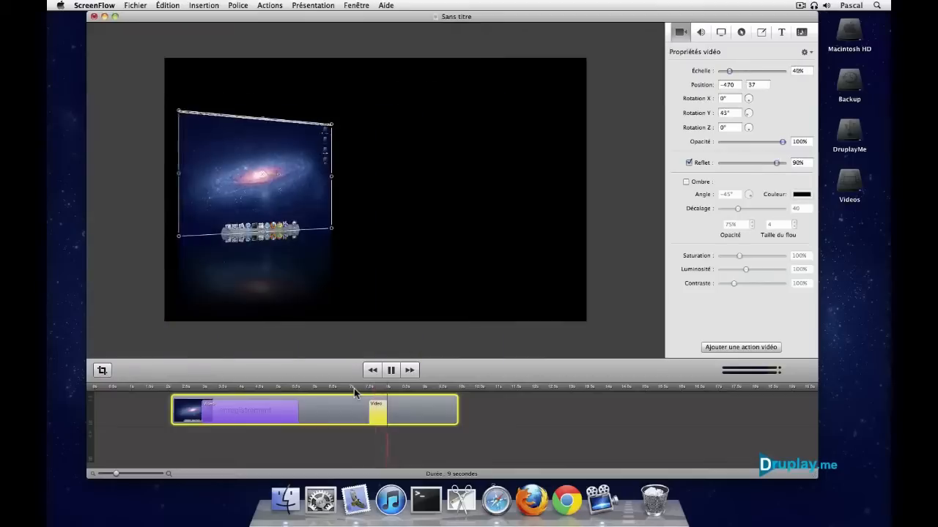
key("space")
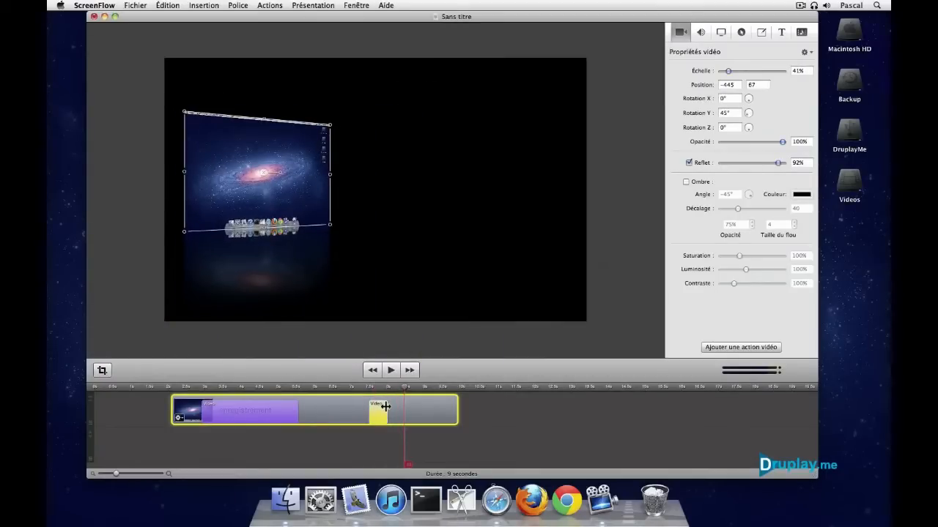
Shorten the second video action to about 0.3 s and play it to check the faster transition
left_click_drag(387, 409, 378, 409)
left_click(357, 388)
left_click(346, 445)
key("space")
key("space")
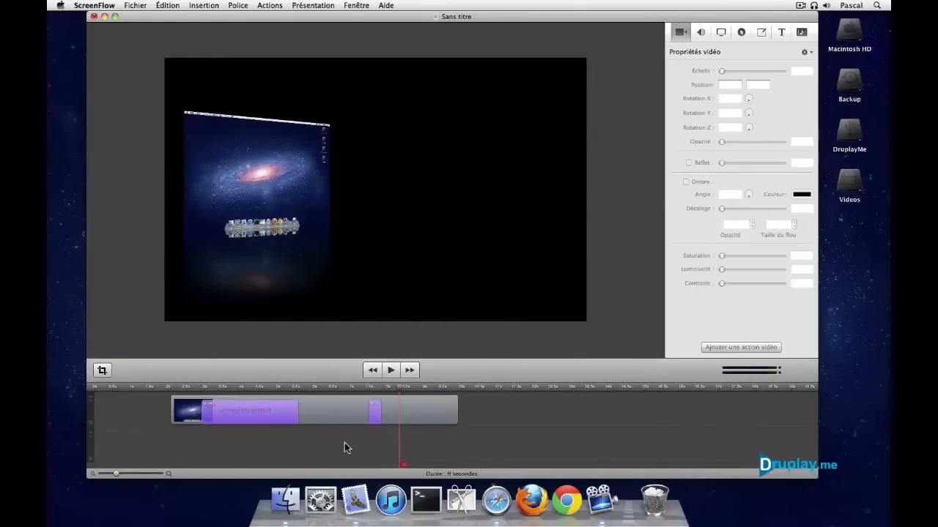
key("space")
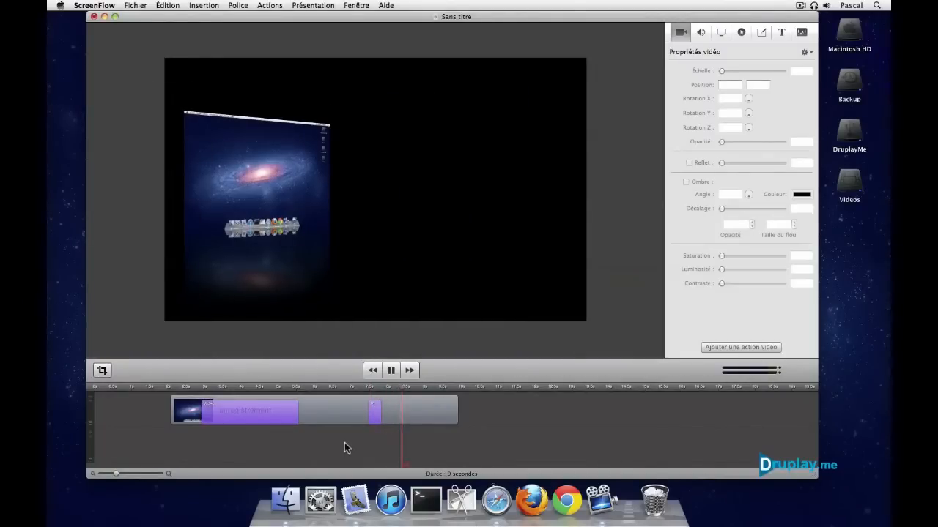
key("space")
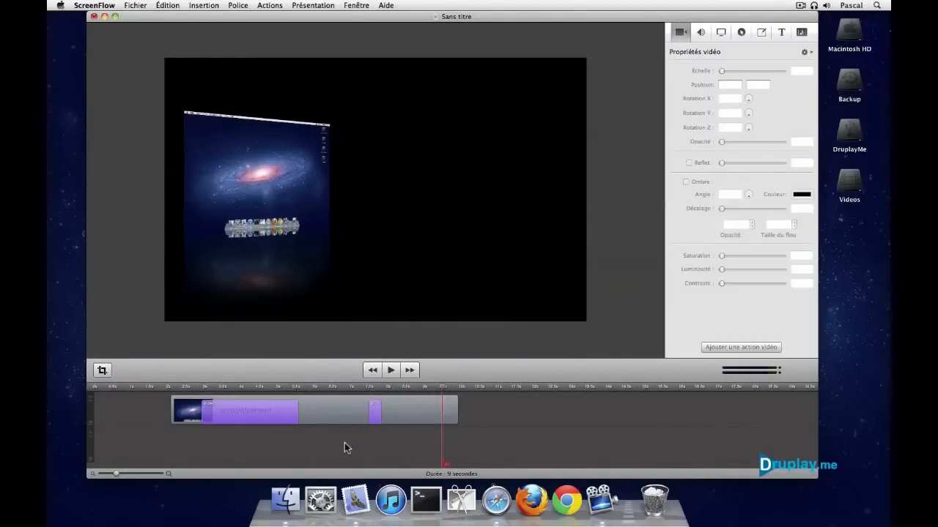
Add a third video action near the end of the clip, at about 9 s, and restore the default video settings for it
left_click(418, 404)
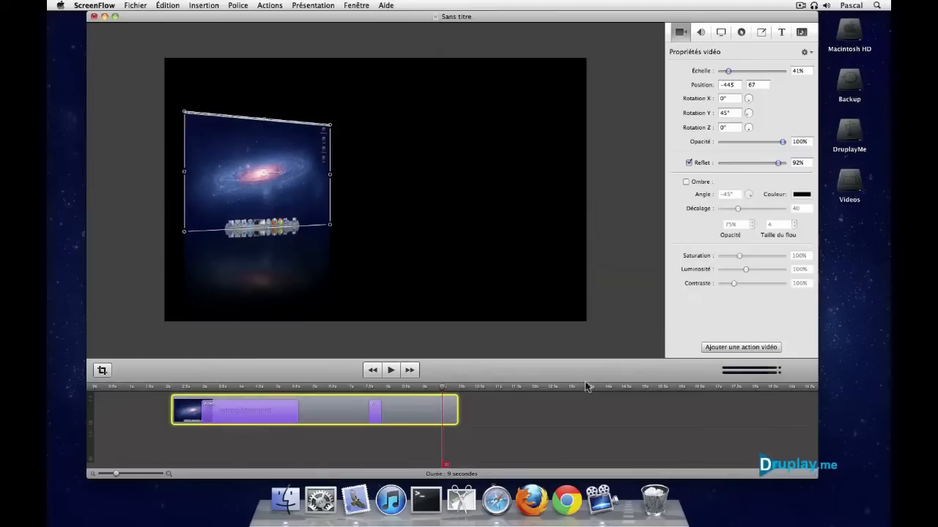
left_click(764, 349)
left_click(183, 400)
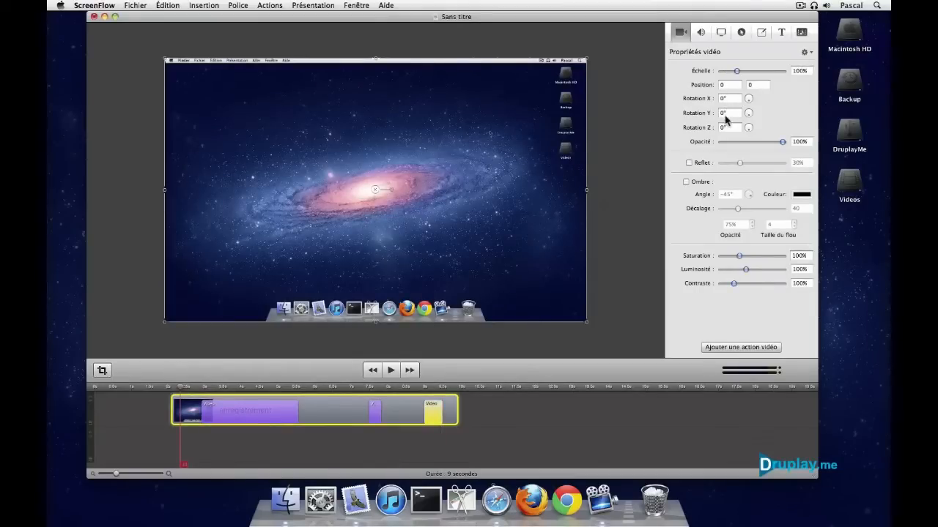
left_click(452, 388)
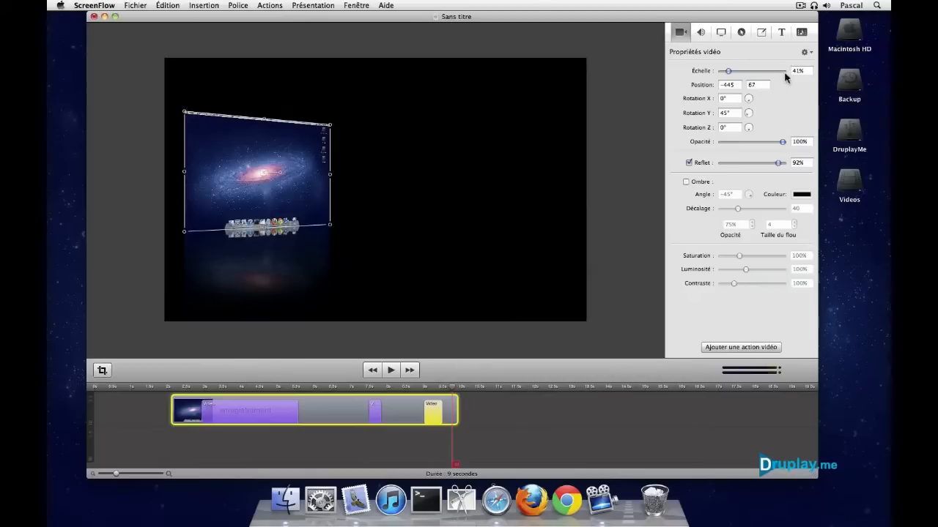
left_click(805, 53)
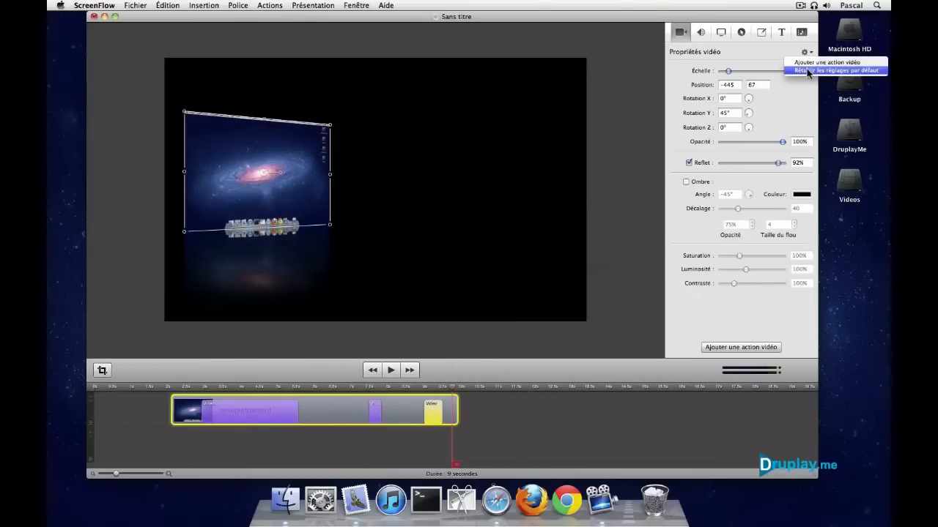
left_click(809, 71)
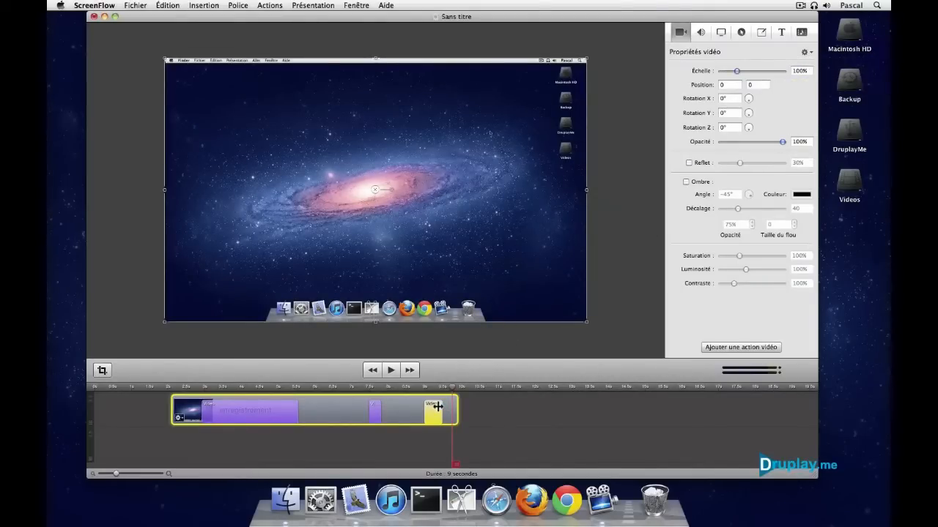
Lengthen the third video action toward the end of the clip and play the sequence from the beginning
left_click_drag(438, 407, 449, 405)
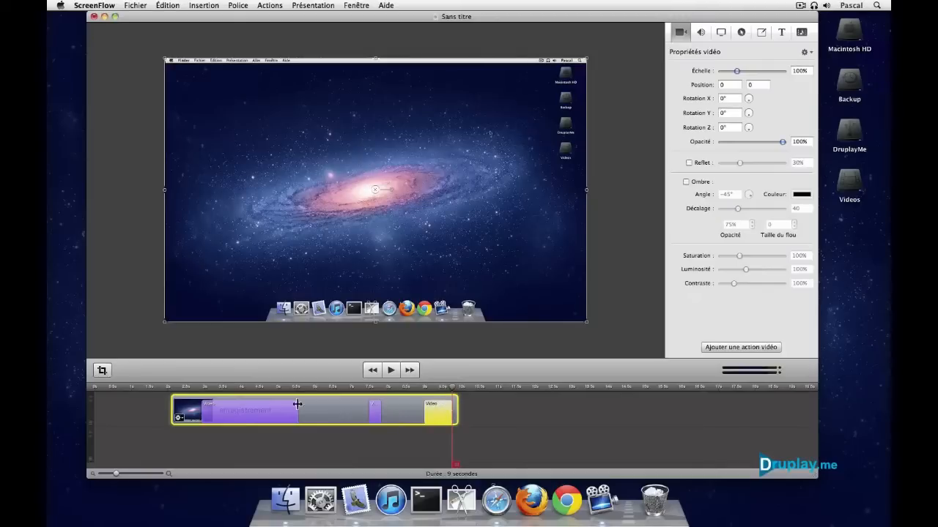
left_click(184, 388)
key("space")
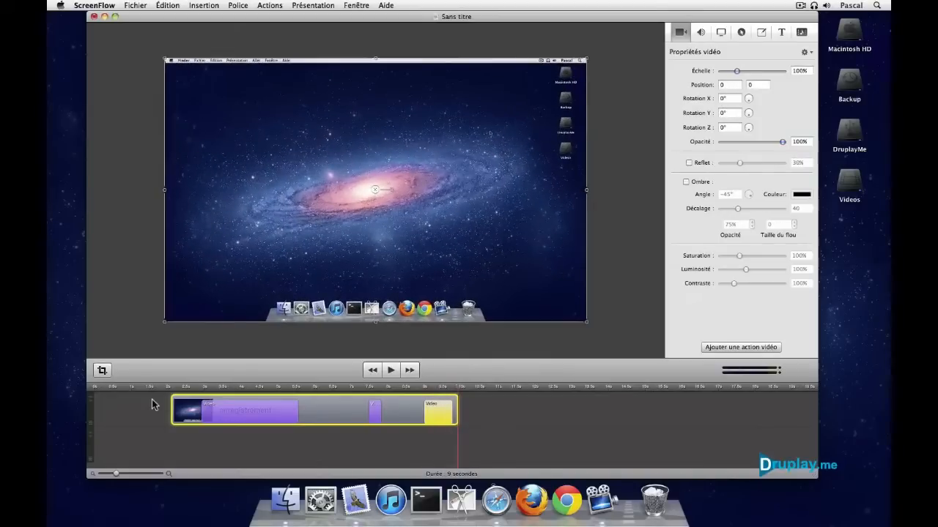
left_click(516, 399)
left_click(438, 414)
left_click_drag(438, 412, 455, 407)
left_click(508, 406)
left_click(175, 389)
key("space")
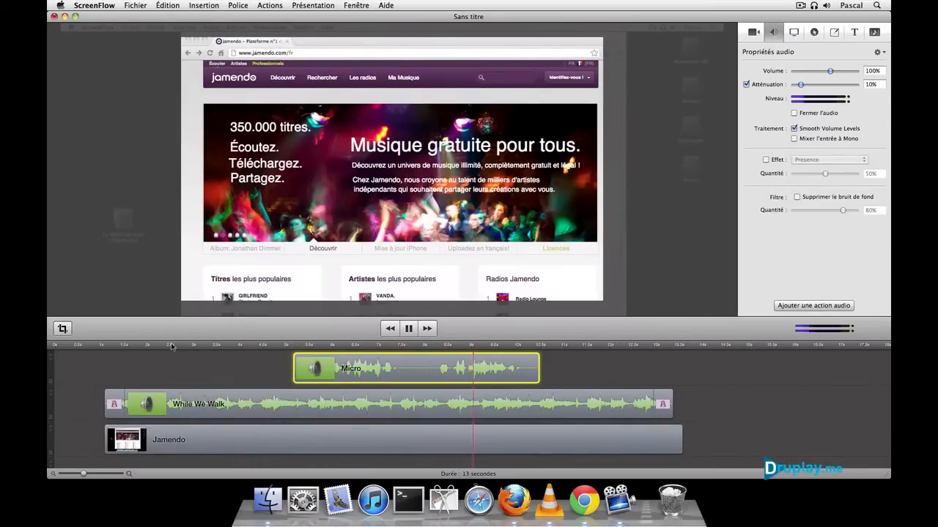
Set the attenuation of the Micro audio clip to 0 and play the mix with the While We Walk music
key("space")
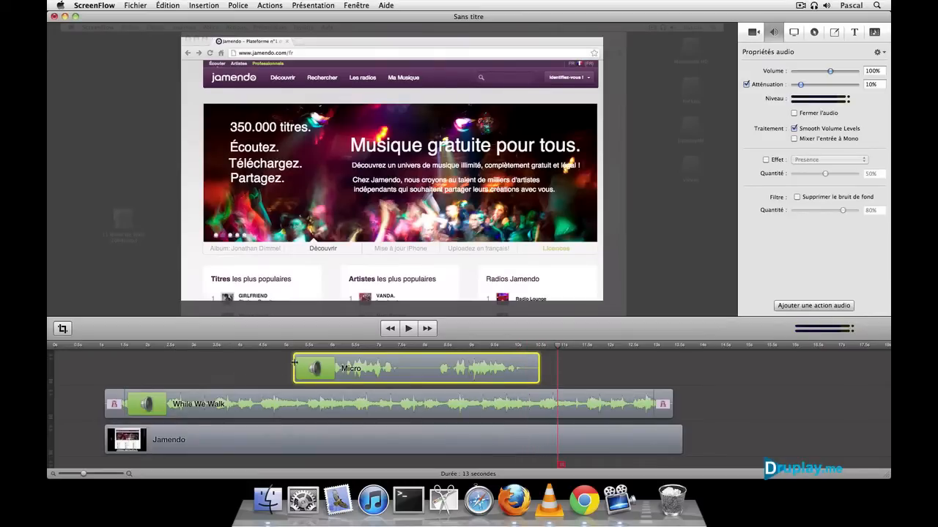
left_click(334, 412)
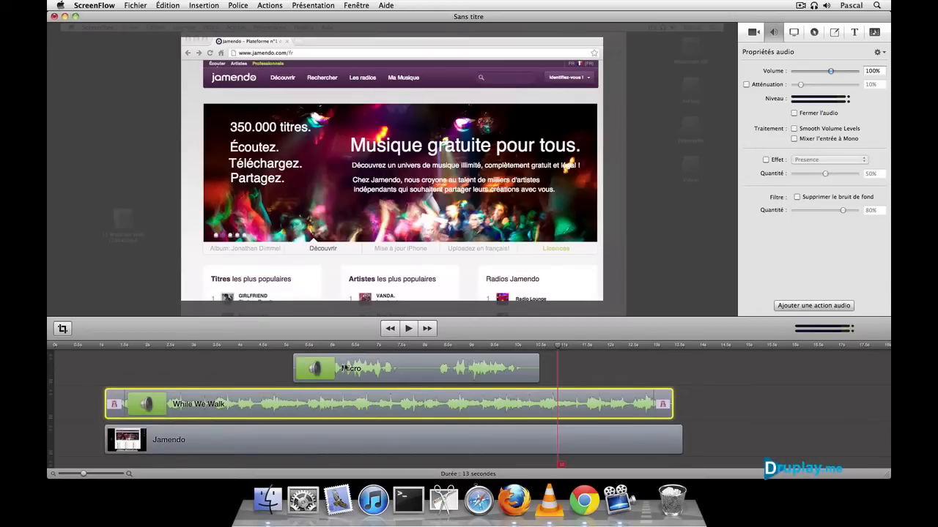
left_click(344, 367)
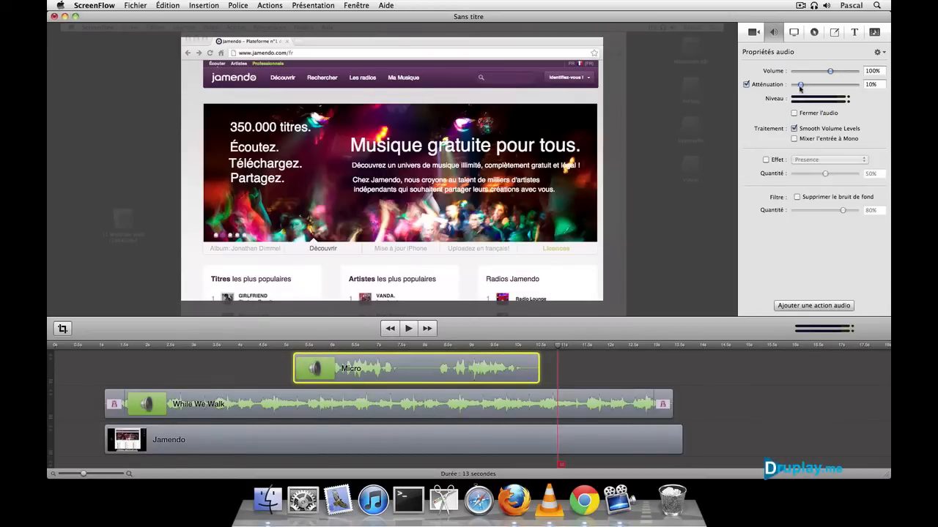
left_click_drag(799, 88, 791, 89)
left_click(236, 350)
key("space")
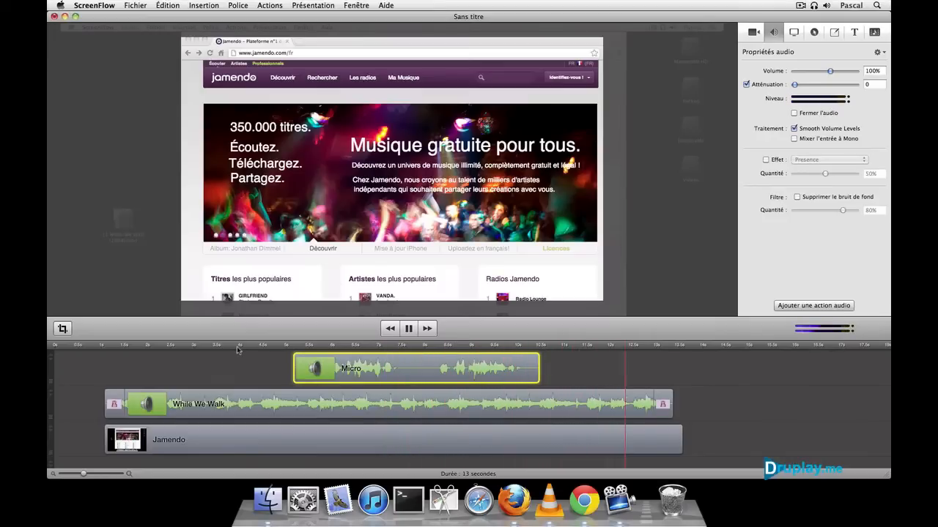
key("space")
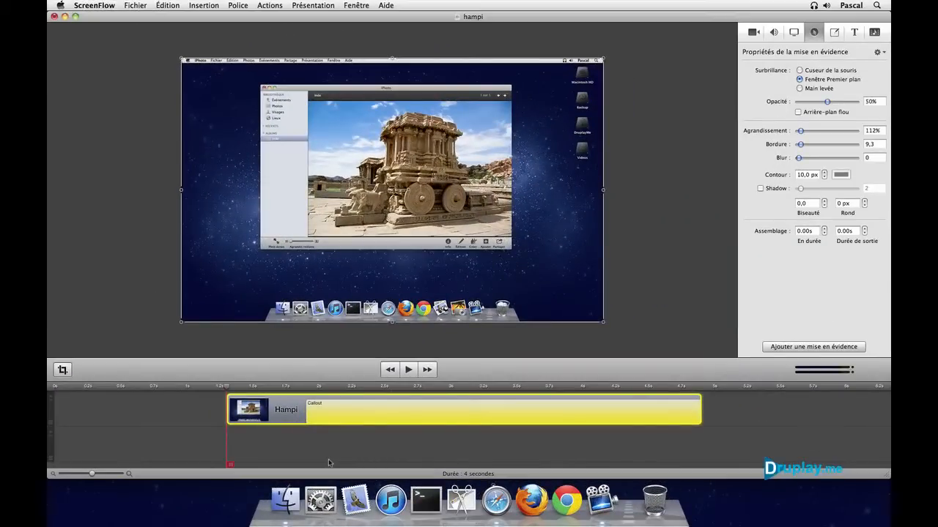
Resize the callout on the Hampi clip to run from about 1.6 s to 4.7 s and preview it
left_click(402, 372)
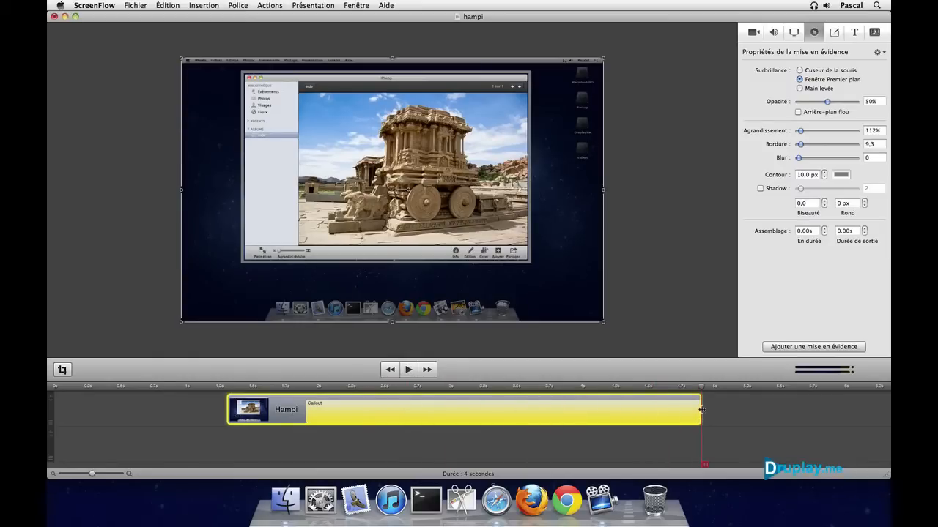
left_click_drag(699, 408, 673, 409)
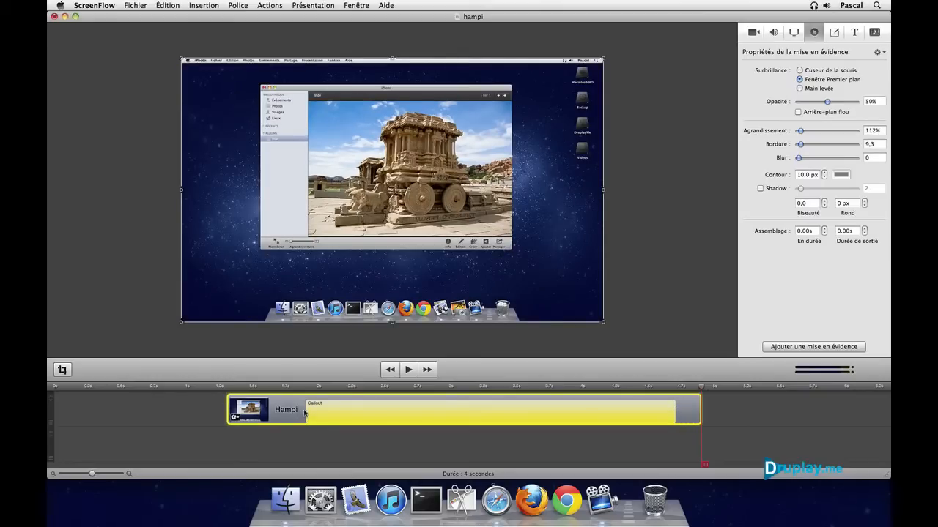
left_click_drag(307, 409, 266, 409)
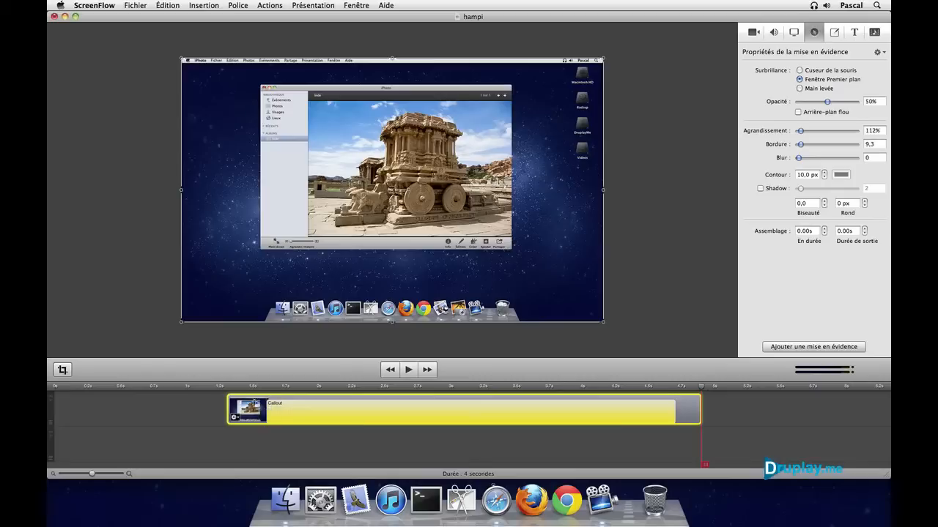
left_click(242, 388)
left_click(409, 370)
left_click(262, 387)
left_click(404, 370)
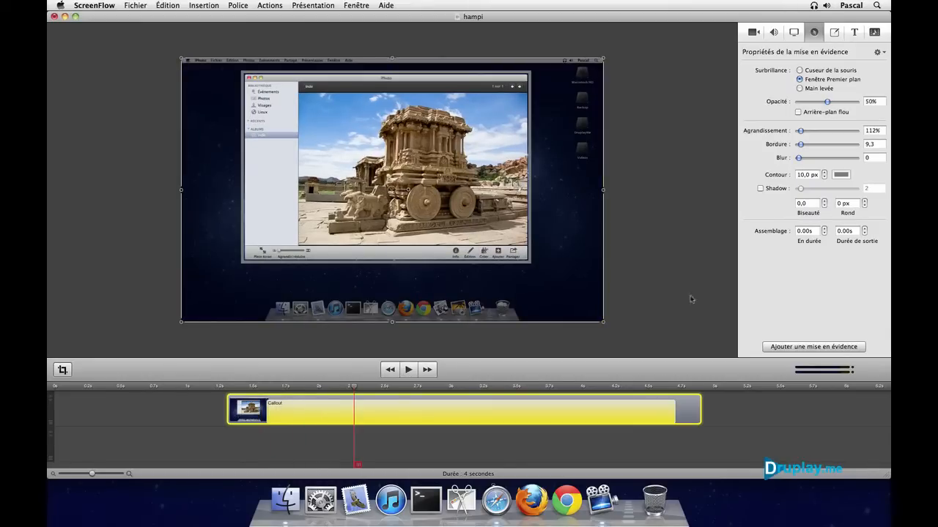
Set the callout's build-in duration to 2 s and play the clip from its start
left_click(813, 232)
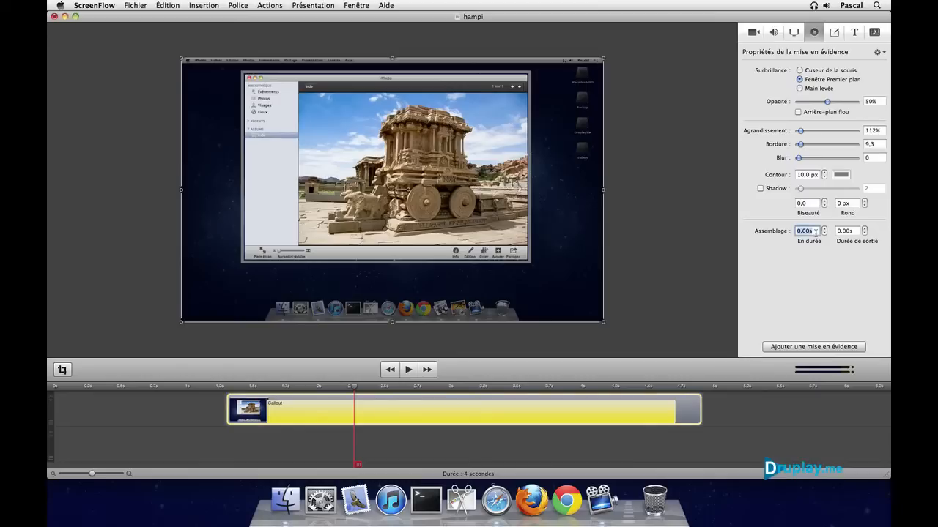
type("2")
key("Return")
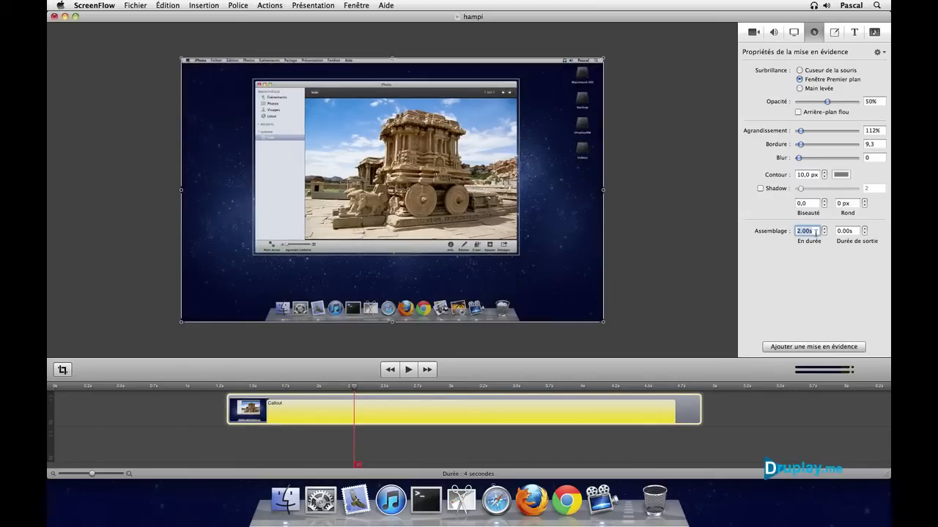
left_click(227, 388)
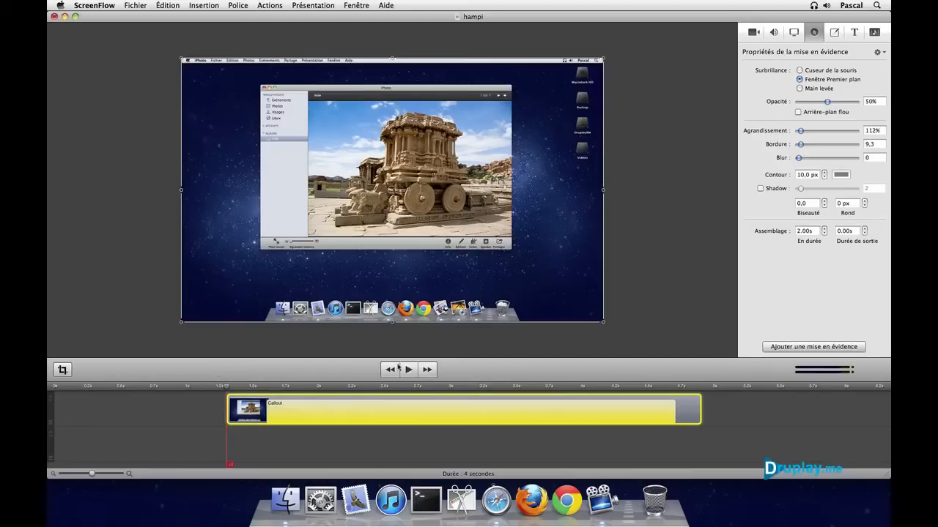
left_click(408, 369)
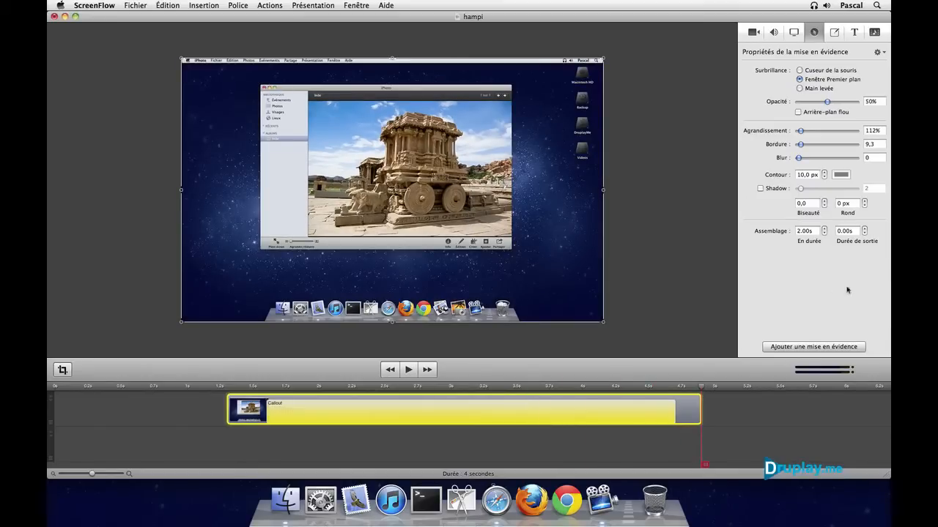
Set the callout's build-out duration and play the Hampi clip from the callout's start
left_click(846, 230)
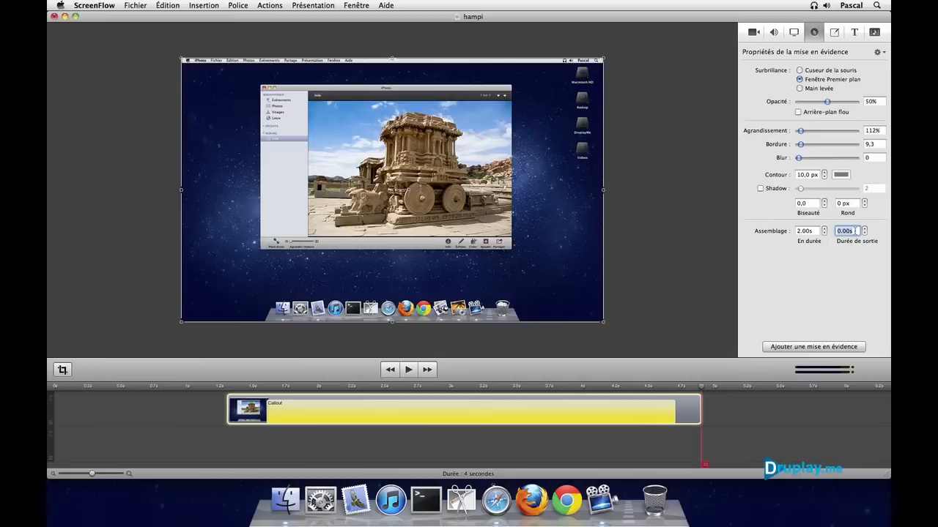
key("Return")
left_click(227, 389)
key("space")
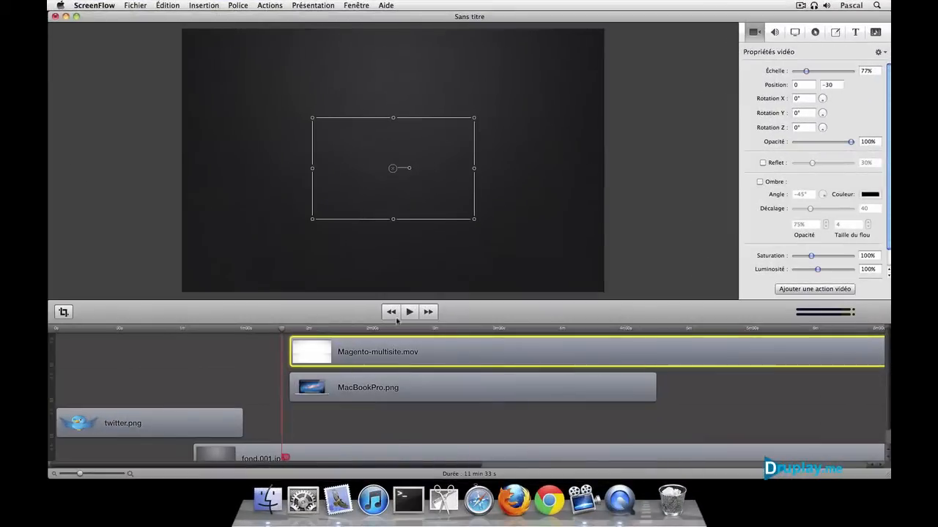
Play the start of the Magento-multisite.mov and MacBookPro.png clips, then look through the audio and video properties
left_click(392, 428)
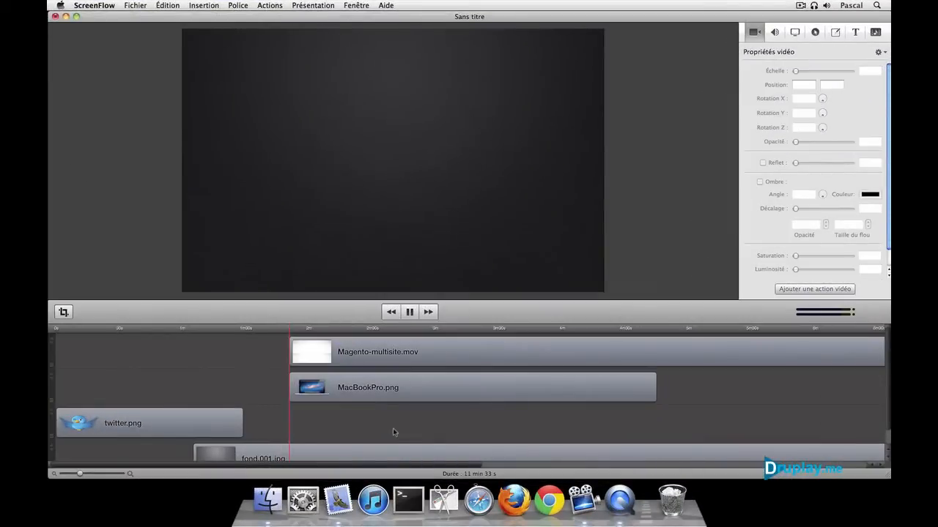
key("space")
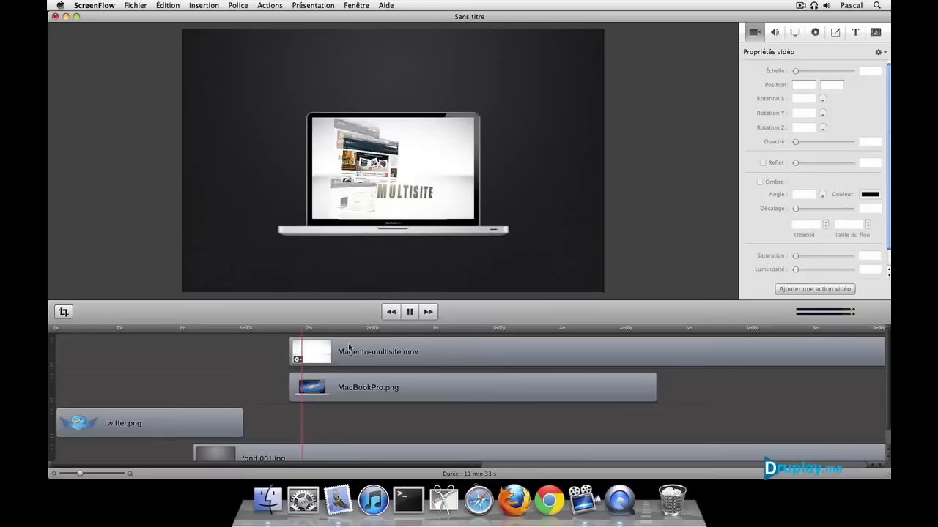
key("space")
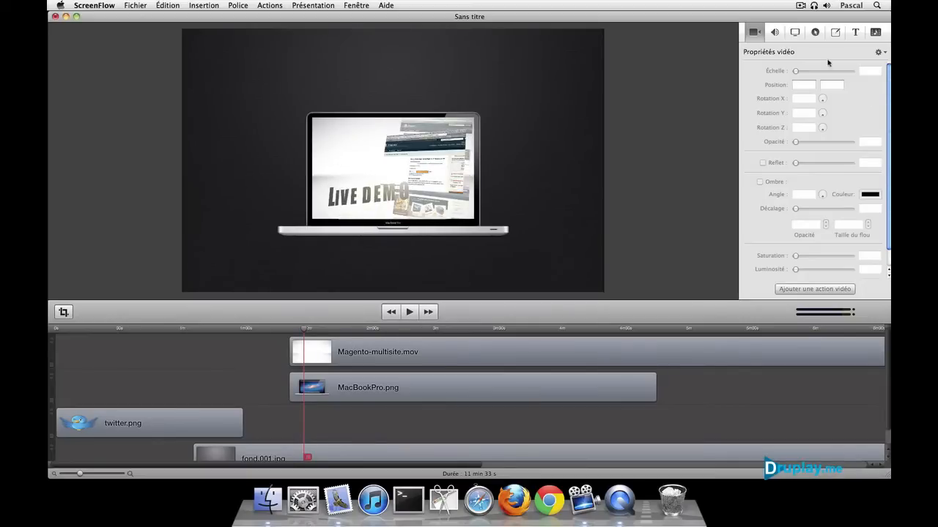
left_click(775, 33)
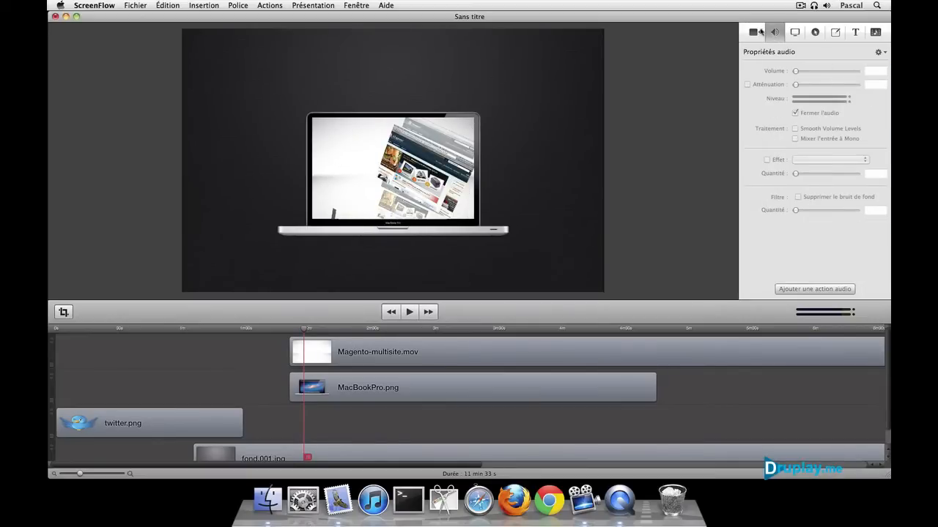
left_click(754, 32)
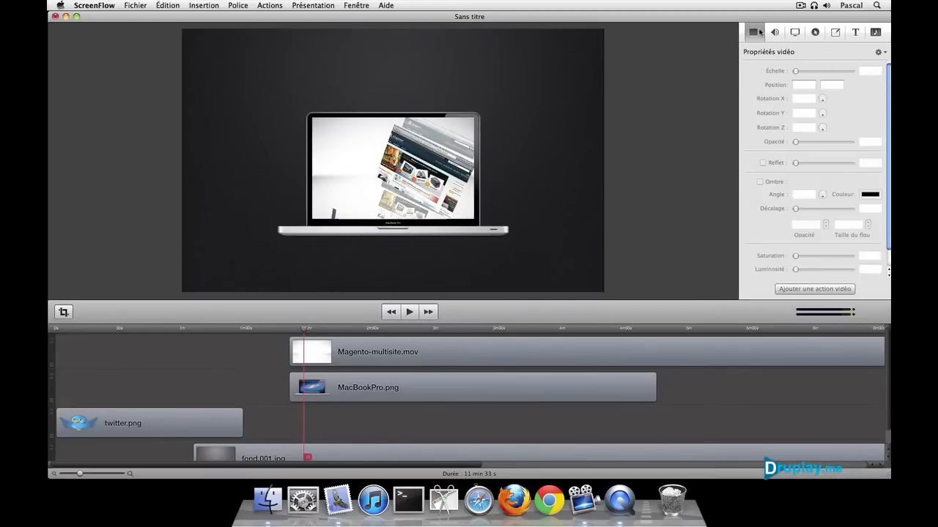
Lower the opacity of Magento-multisite.mov to 0, then restore it to 100% further along the clip and play briefly
left_click(504, 357)
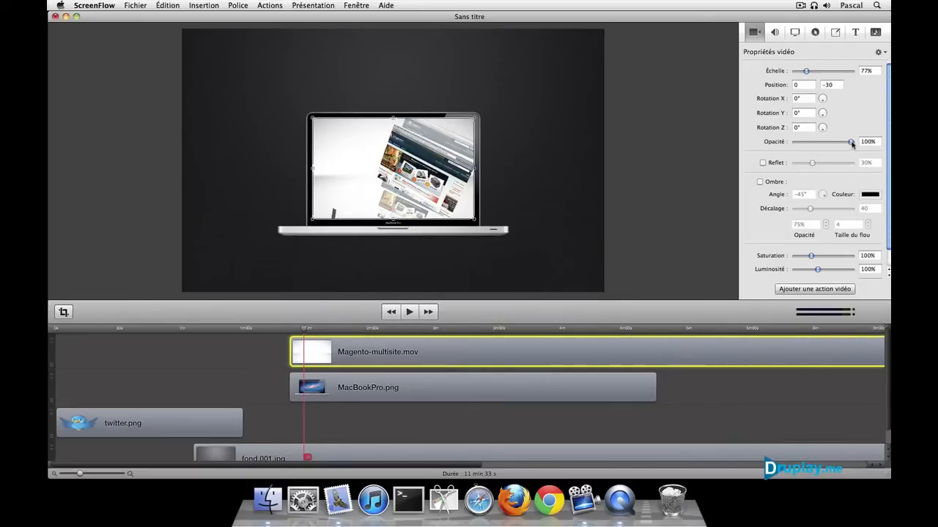
left_click_drag(850, 142, 795, 141)
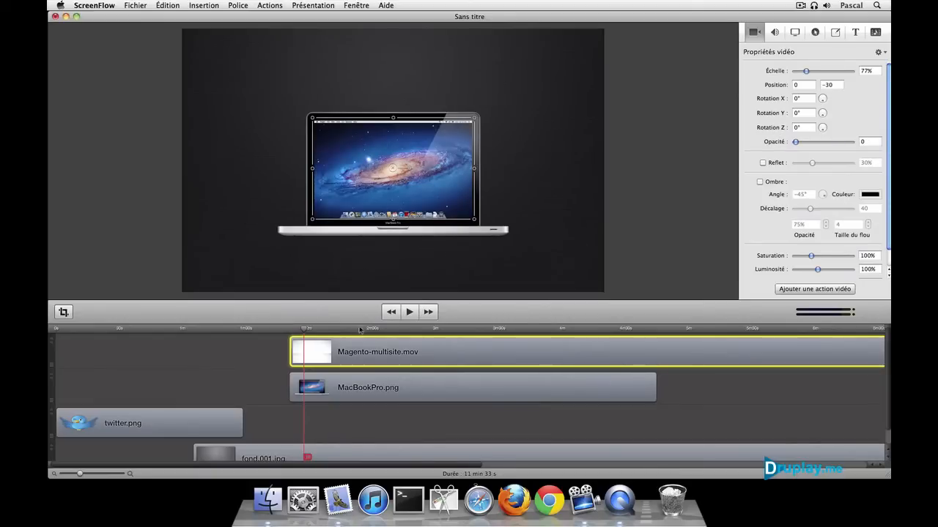
left_click_drag(303, 331, 422, 358)
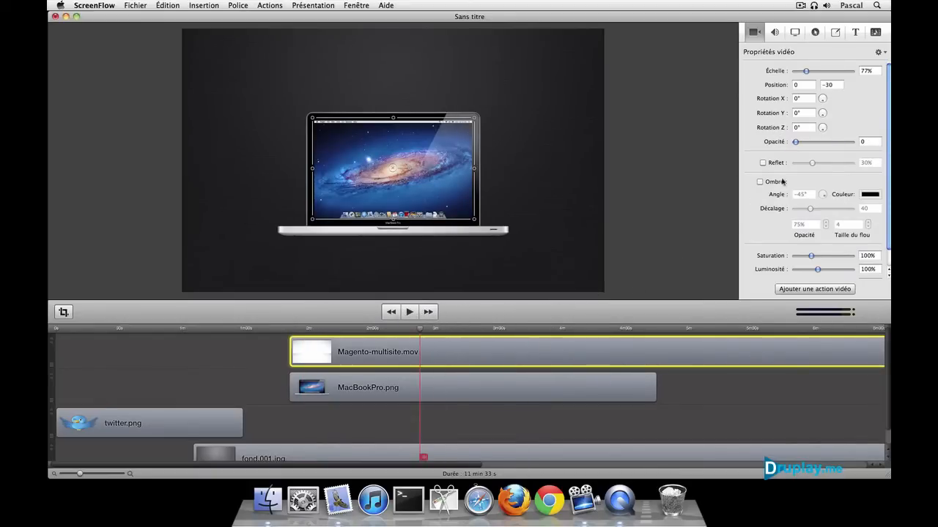
left_click_drag(795, 141, 853, 141)
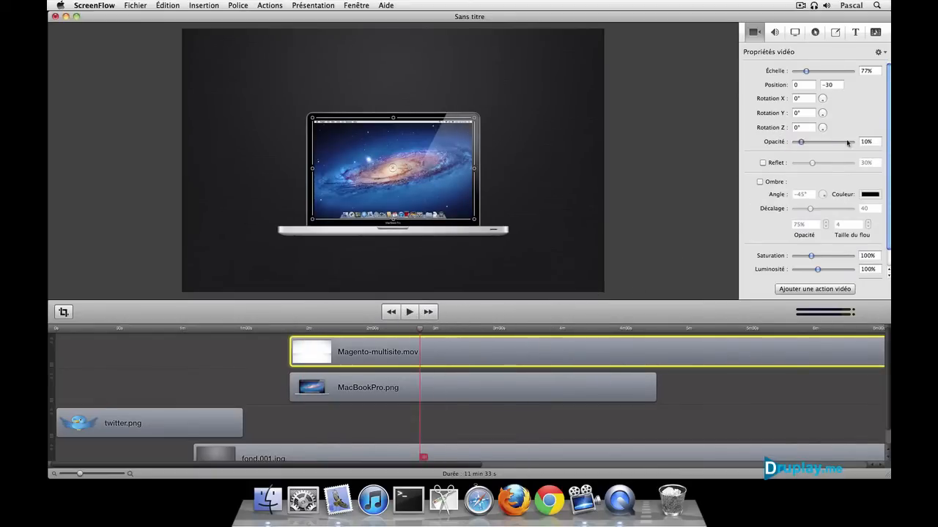
left_click(408, 313)
left_click(352, 418)
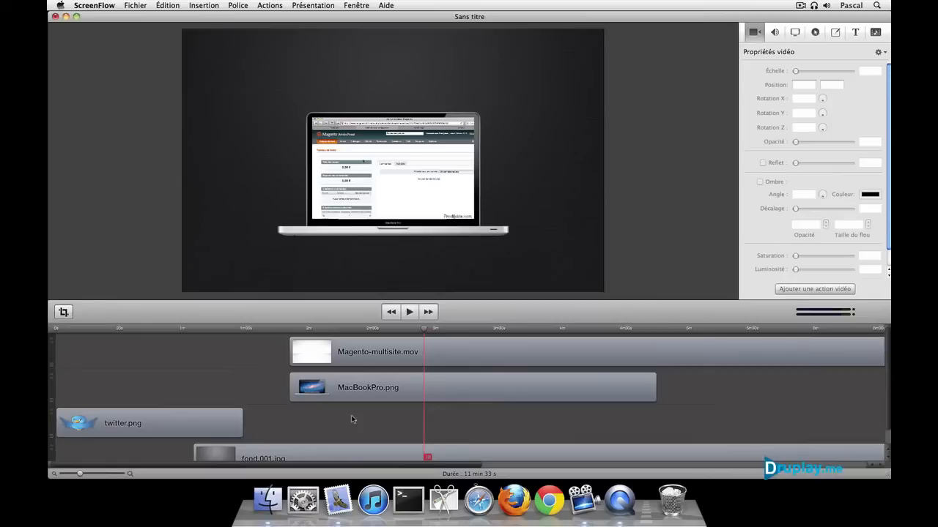
Shift Magento-multisite.mov and MacBookPro.png down one track and place twitter.png on the track above them, overlapping the playhead
left_click_drag(166, 423, 199, 316)
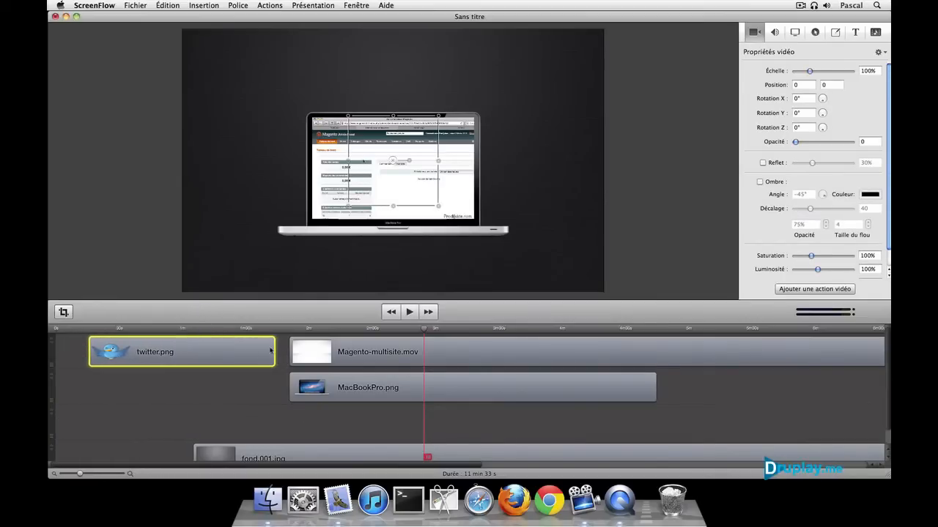
left_click_drag(282, 347, 301, 396)
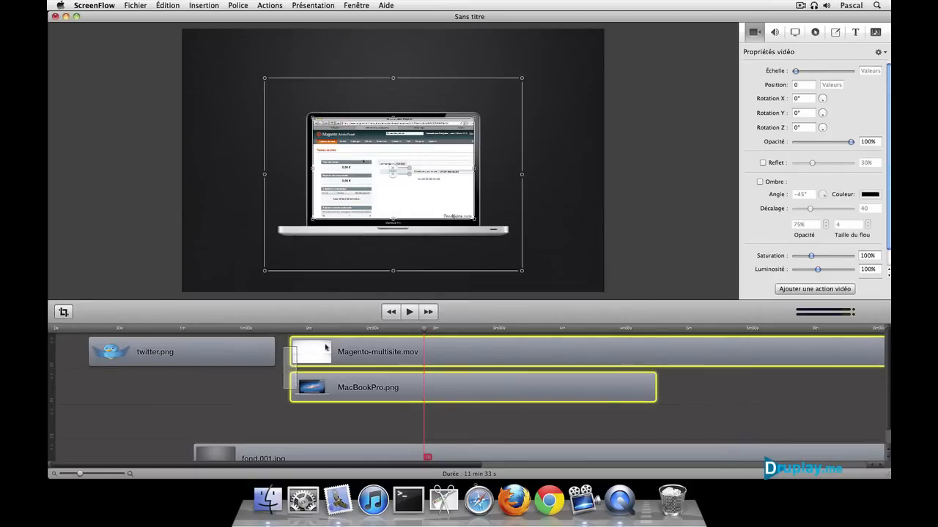
left_click_drag(299, 359, 284, 395)
left_click_drag(240, 358, 539, 364)
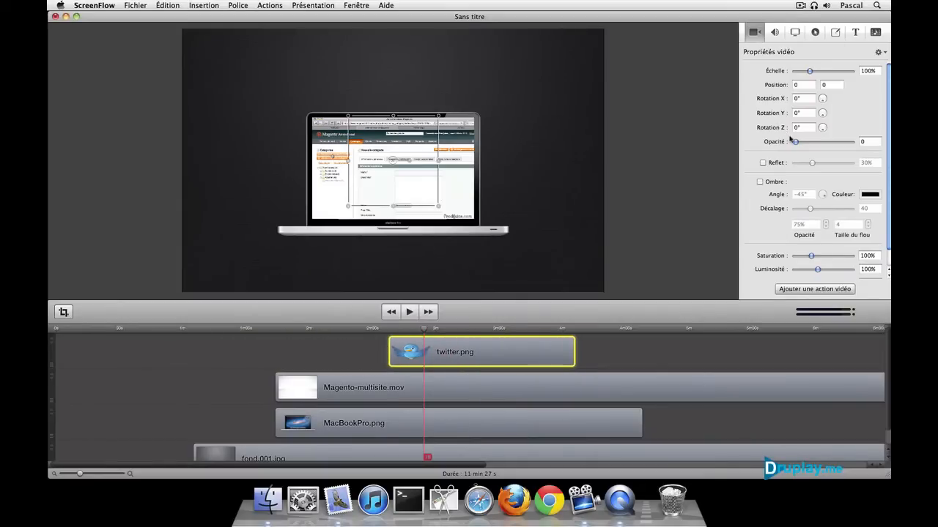
Make the twitter.png bird fully opaque, scale it to 49% and perch it on the laptop's upper-left corner at about -292, 242
left_click_drag(795, 141, 850, 141)
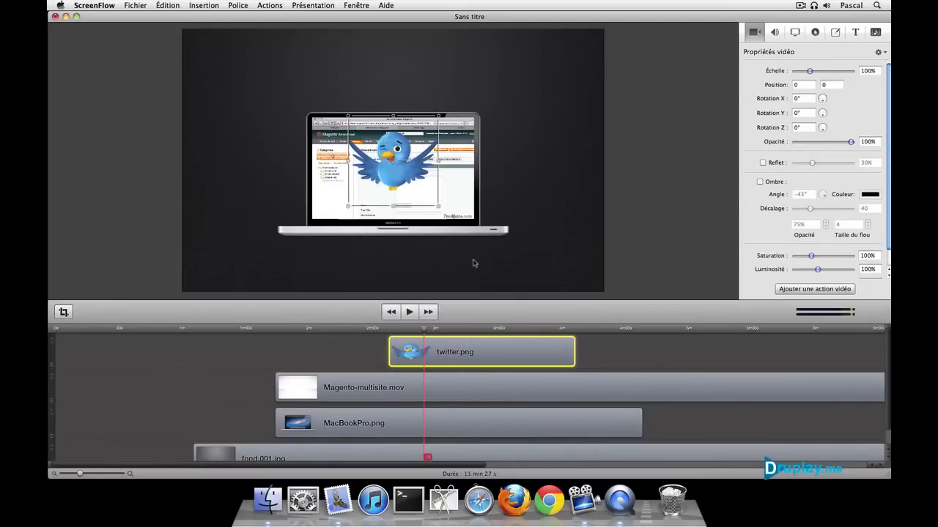
left_click_drag(386, 192, 317, 106)
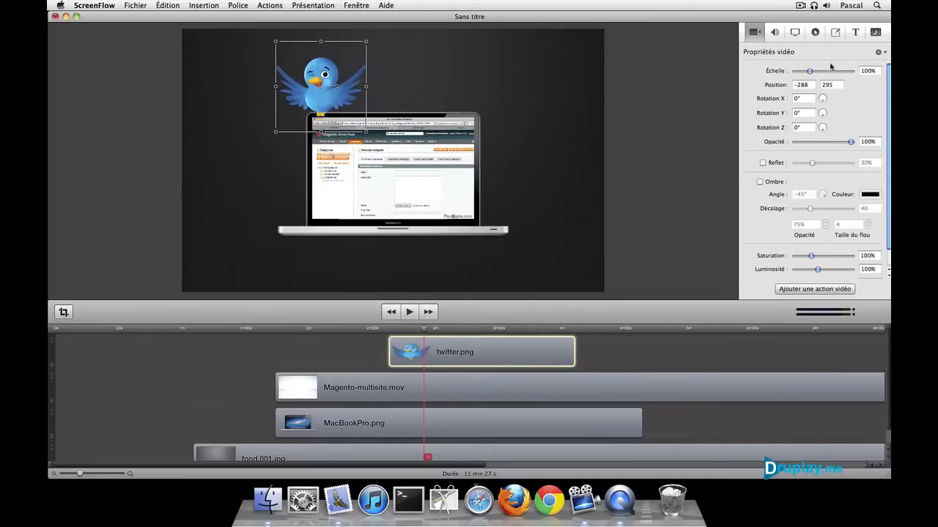
left_click_drag(810, 71, 803, 74)
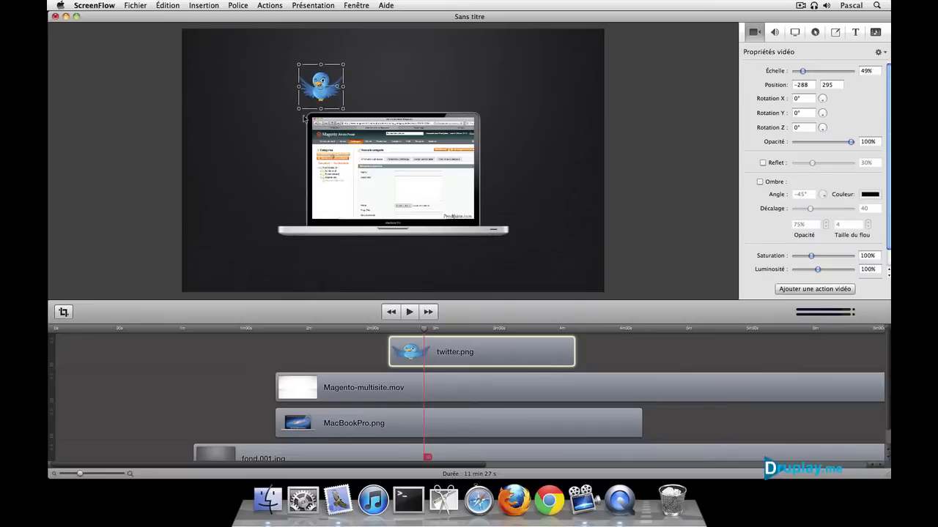
left_click_drag(317, 95, 317, 108)
left_click(224, 345)
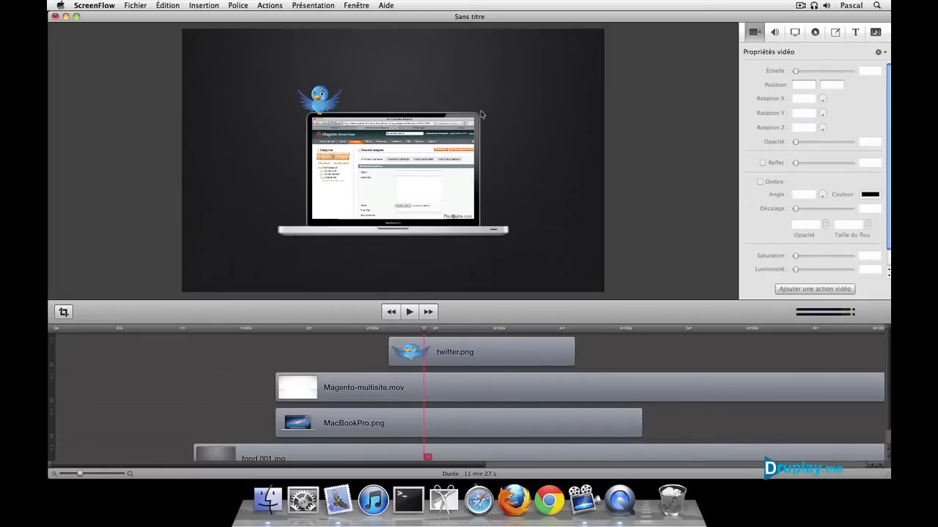
Move the twitter.png clip earlier to start at about 2 min 5 s, shortly after the Magento-multisite.mov clip begins
left_click(472, 352)
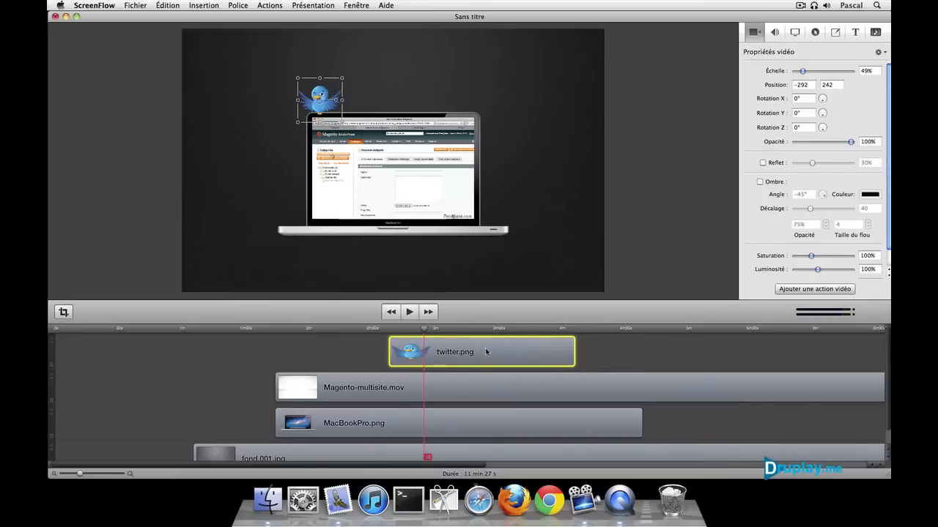
left_click_drag(488, 354, 423, 358)
left_click(319, 392)
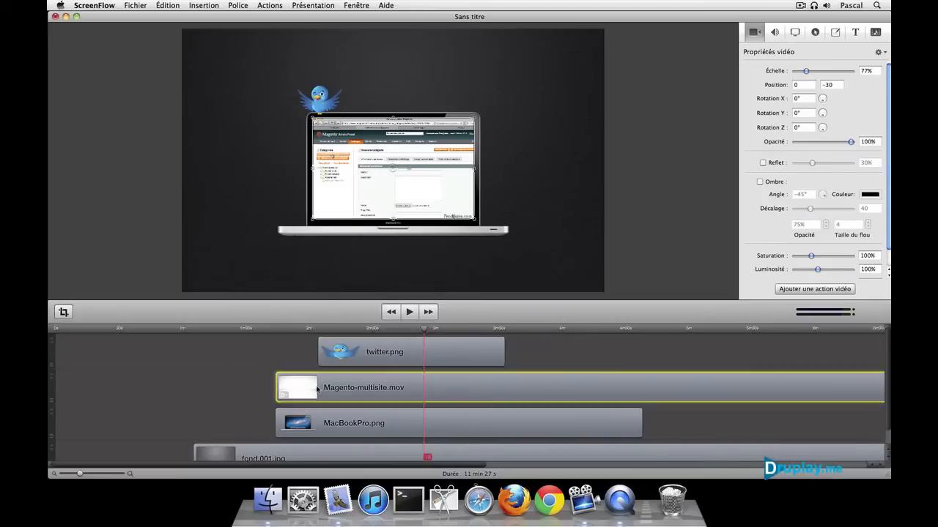
left_click(313, 424)
Add a starting transition to the twitter.png clip and play it from just before the clip begins
left_click(337, 355)
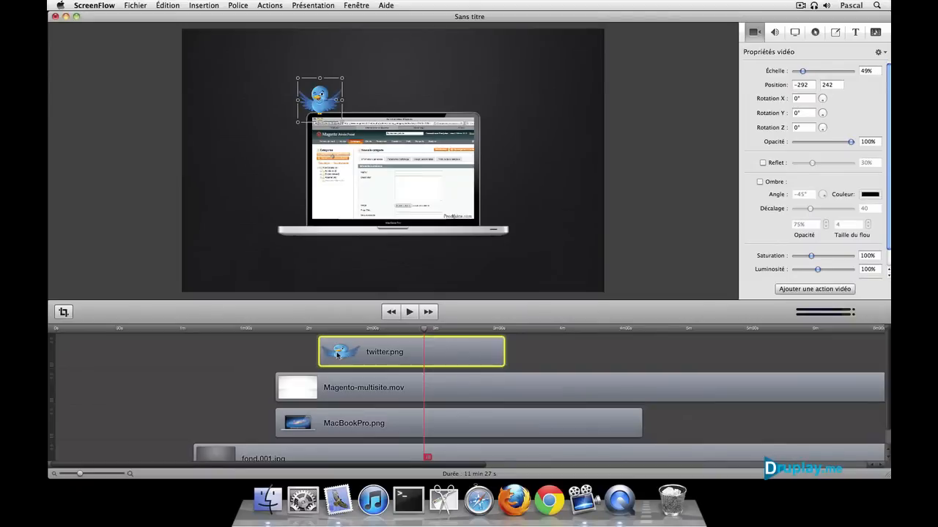
right_click(337, 355)
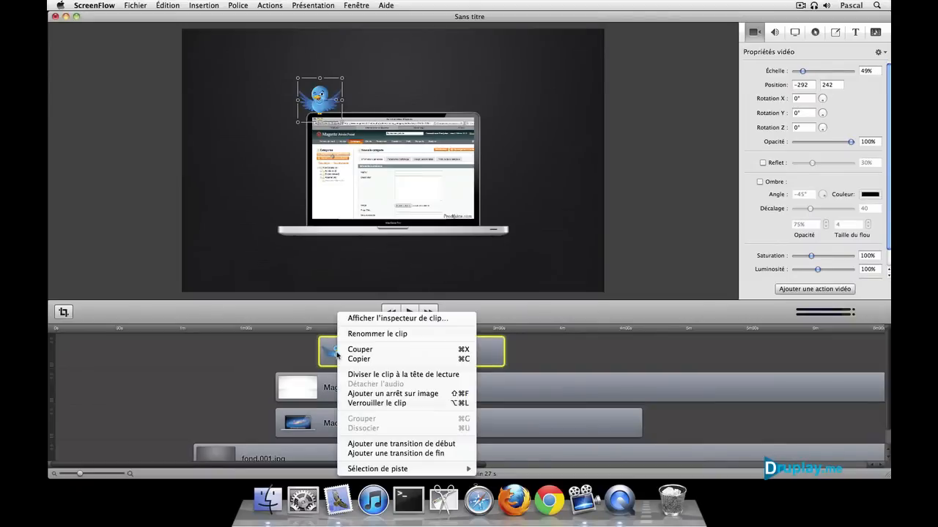
left_click(352, 443)
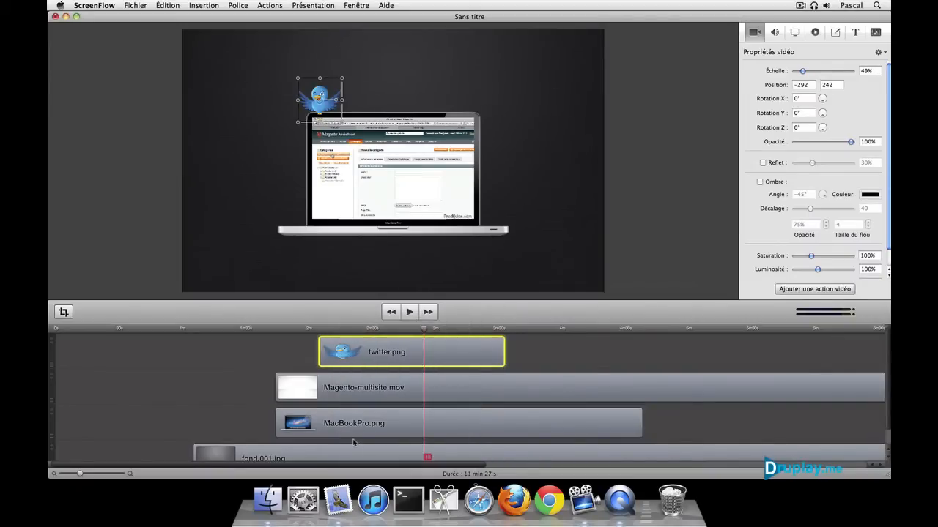
left_click(311, 331)
left_click(407, 312)
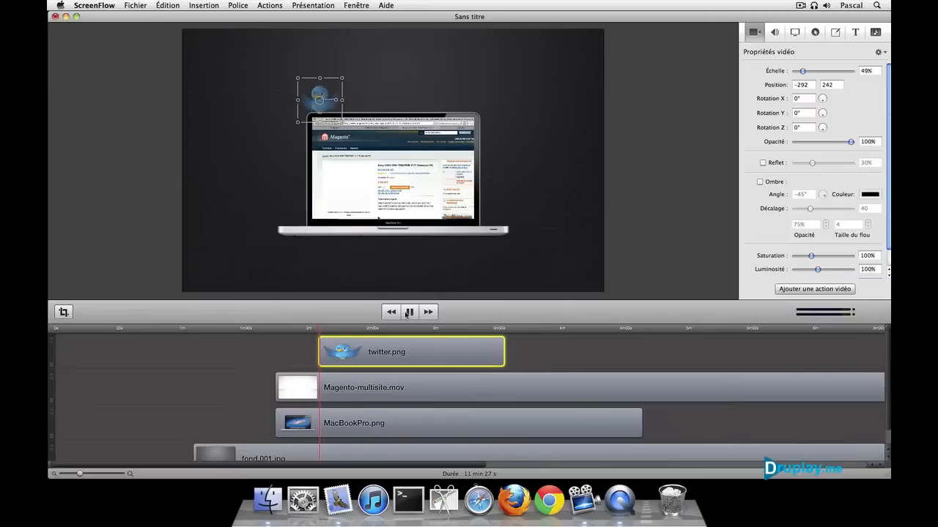
left_click(408, 312)
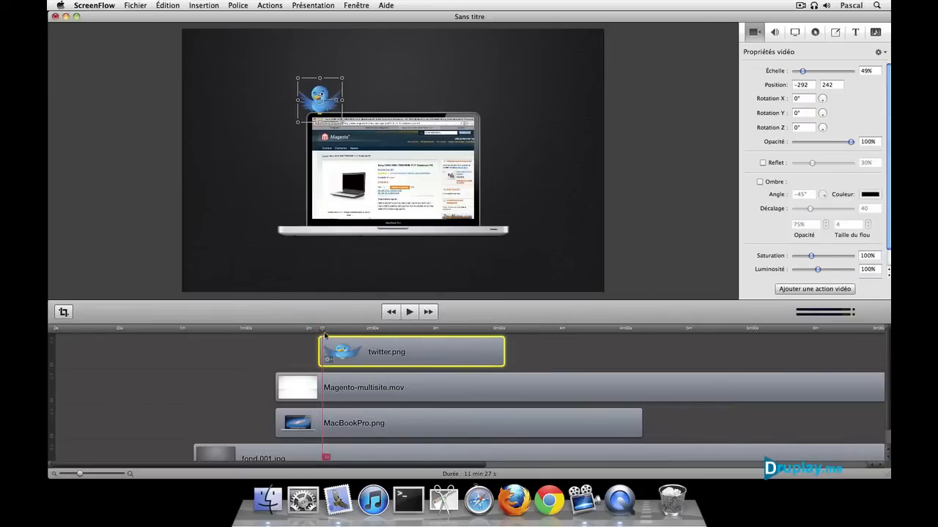
Add a video action at 2 min 25.0 s that moves the bird to 292, 242 on the laptop's upper-right corner, and preview it
left_click_drag(324, 334, 364, 333)
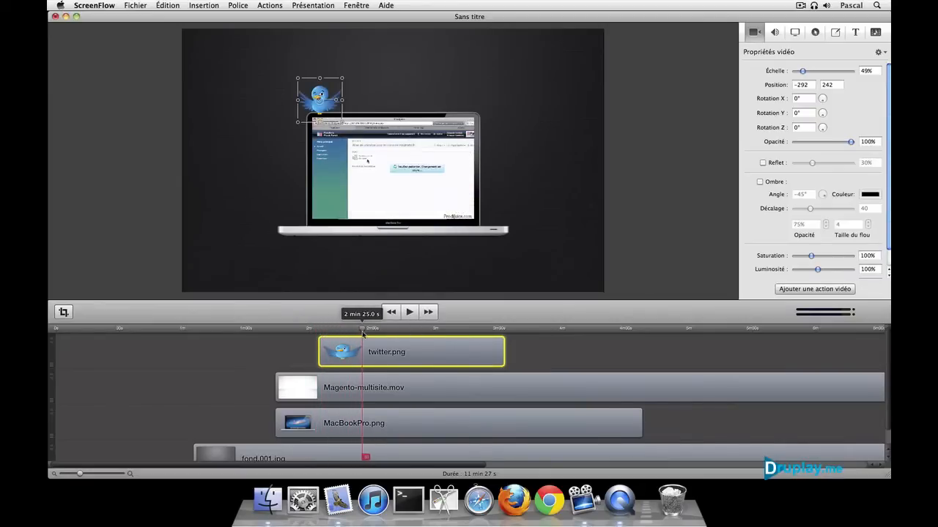
left_click(801, 288)
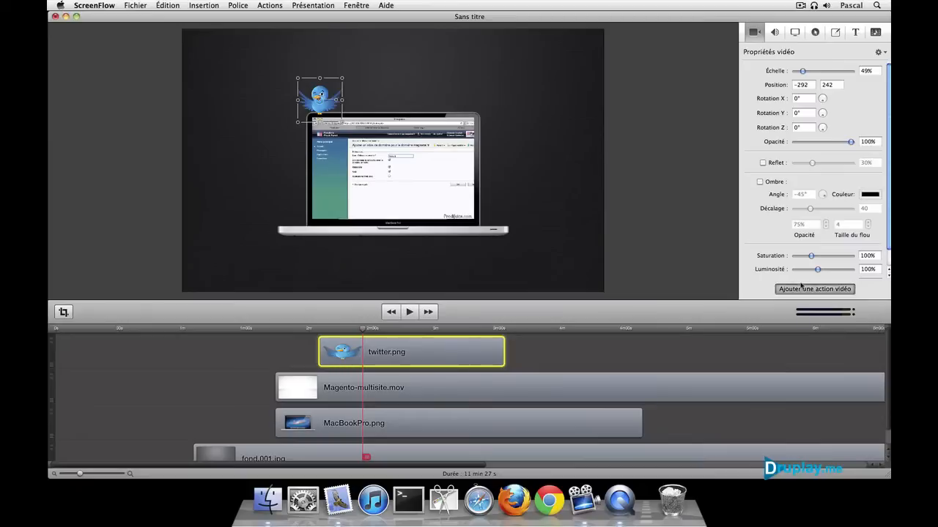
left_click_drag(320, 93, 466, 93)
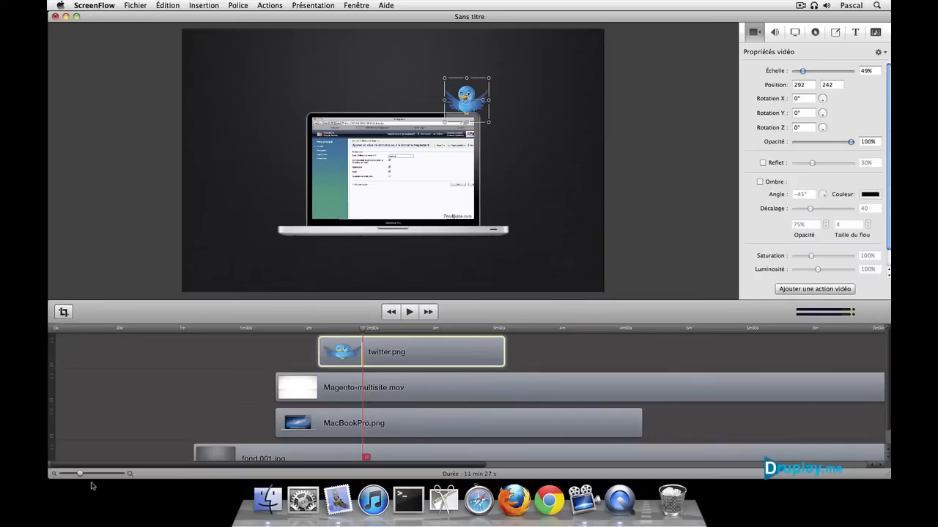
left_click_drag(81, 476, 101, 473)
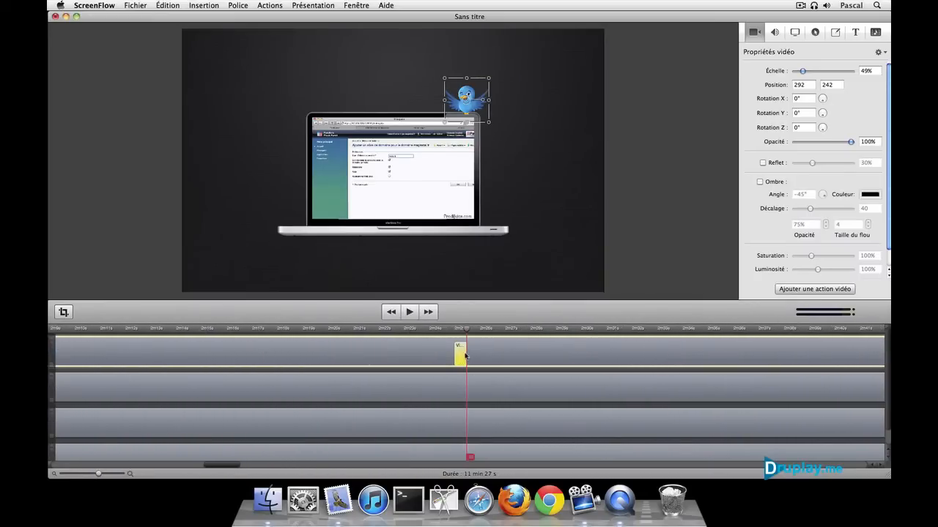
left_click(414, 329)
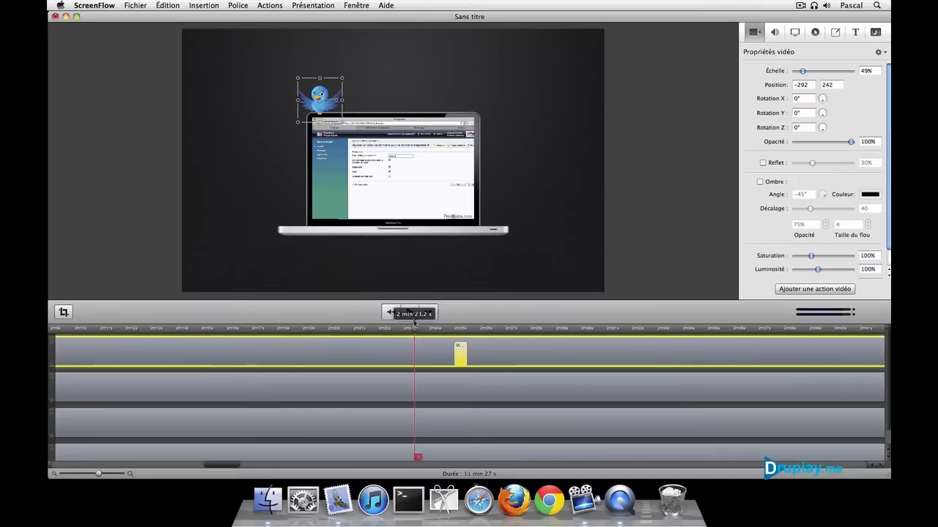
left_click(410, 312)
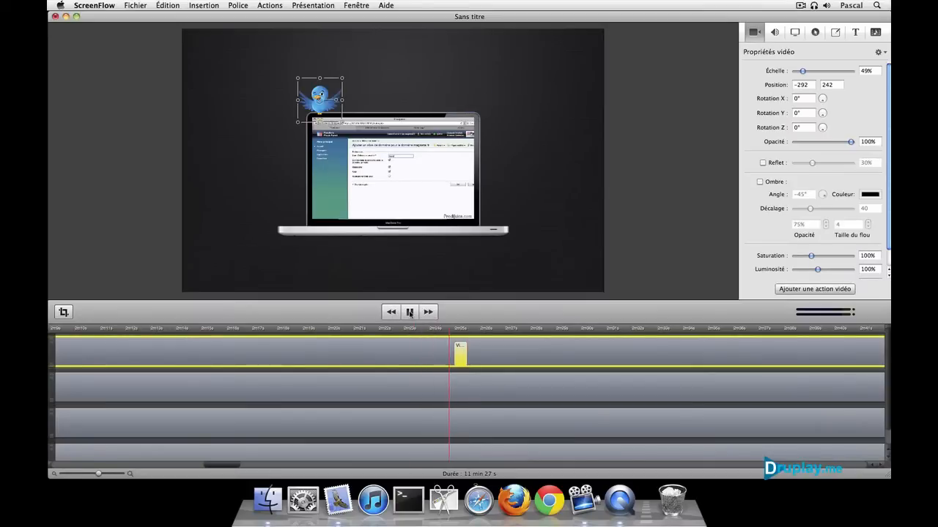
left_click(410, 312)
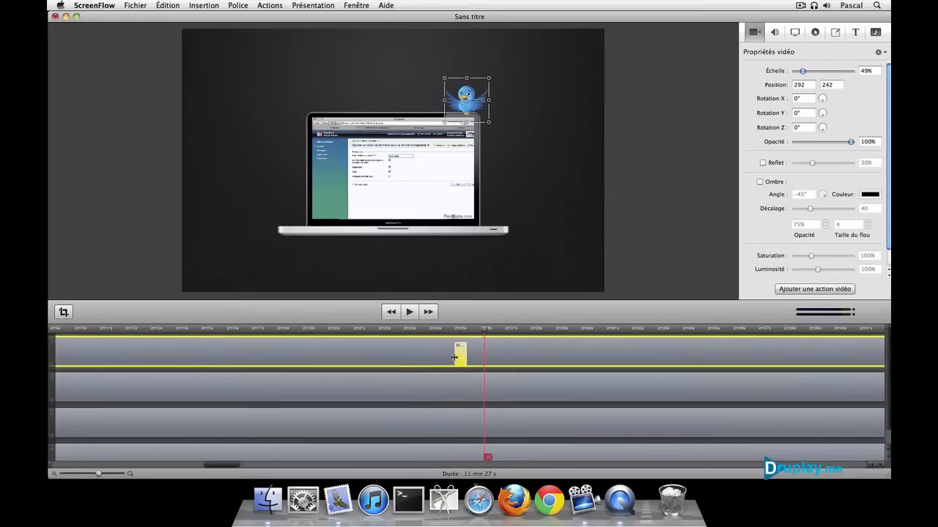
Lengthen the bird's video action to about 1.6 s with an earlier start and play the slower movement
left_click_drag(456, 354, 426, 359)
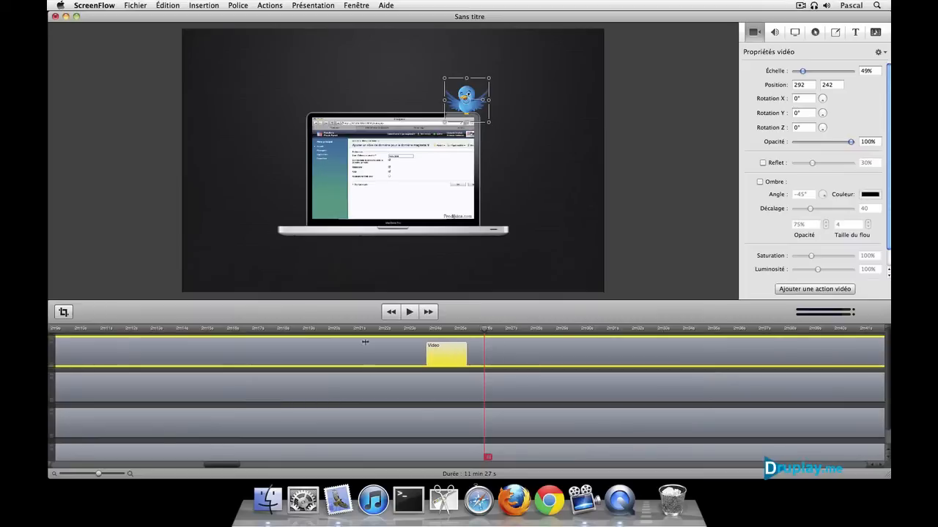
left_click(370, 338)
left_click(411, 313)
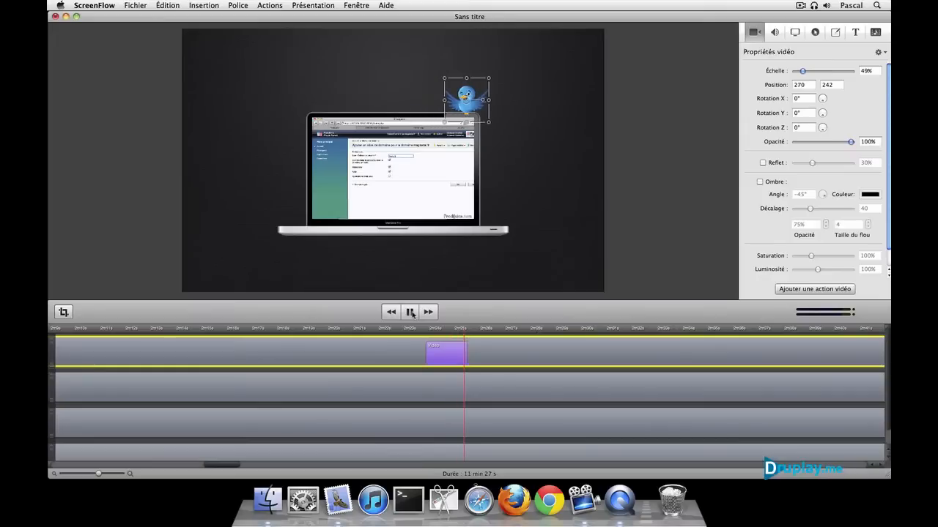
Stop the playback and move the fond.001.jpg background clip later to start at about 2 min 5 s, level with the twitter.png clip
left_click(411, 313)
left_click_drag(97, 474, 77, 480)
left_click(134, 405)
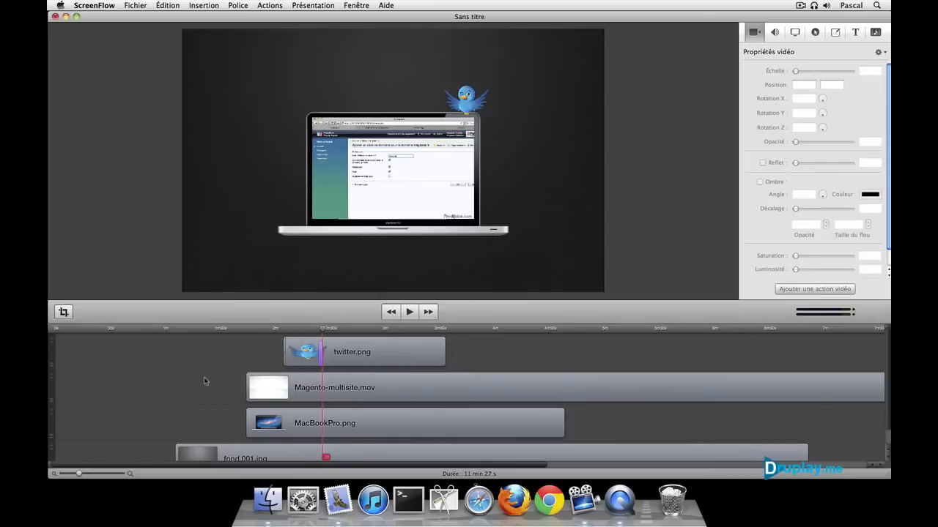
scroll(206, 381, "down", 2)
left_click(251, 444)
left_click_drag(250, 444, 337, 437)
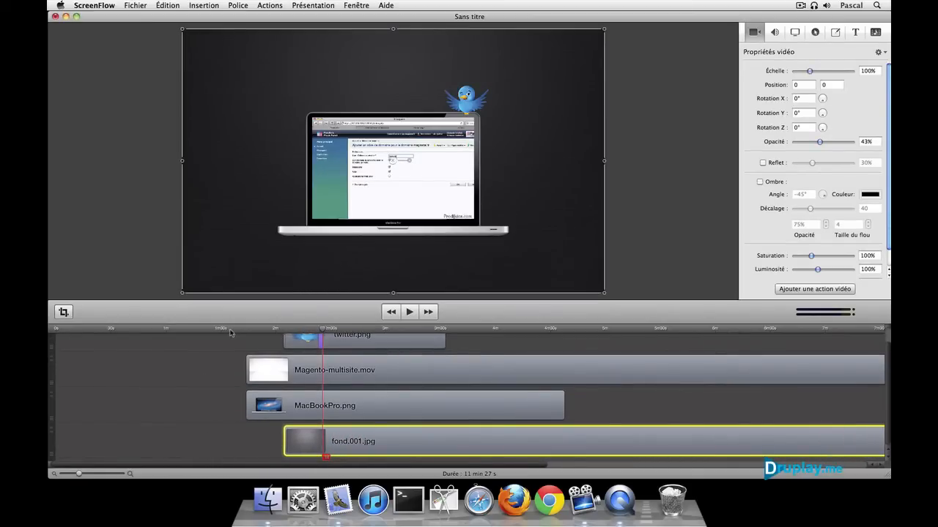
Play from about 1 min 35 s and move the fond.001.jpg clip earlier to start at about 1 min 50 s
left_click(230, 331)
left_click(408, 312)
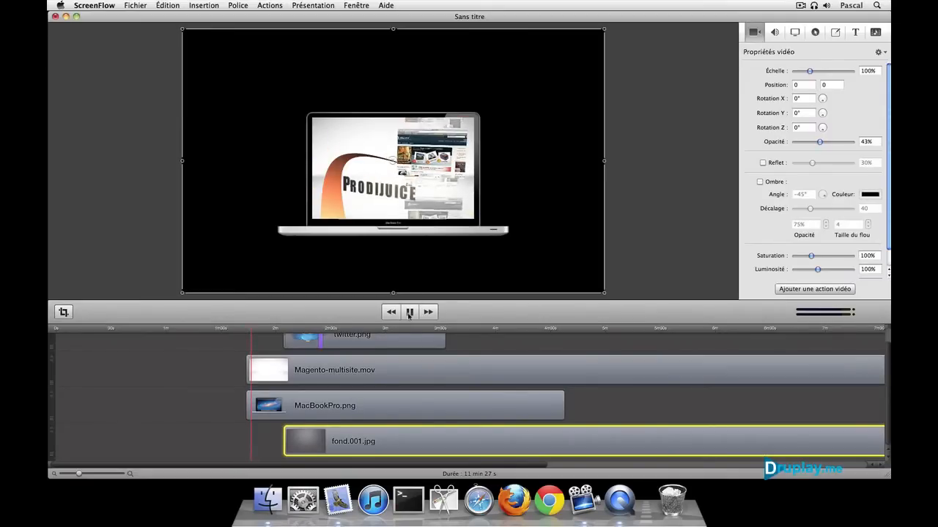
left_click_drag(385, 443, 358, 443)
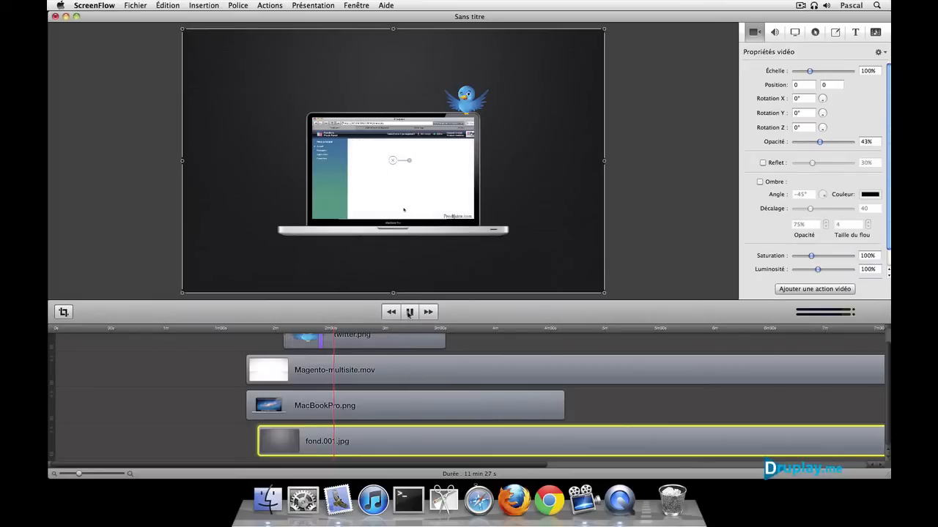
left_click(408, 314)
Split the twitter.png clip at about 2 min 32 s, then shift its second part to start at about 2 min 55 s and play the cut
left_click(392, 338)
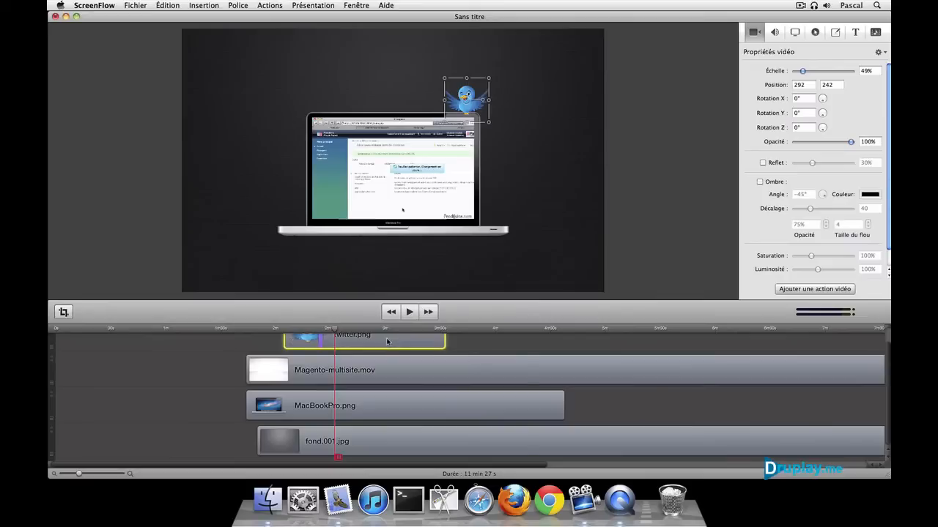
right_click(391, 339)
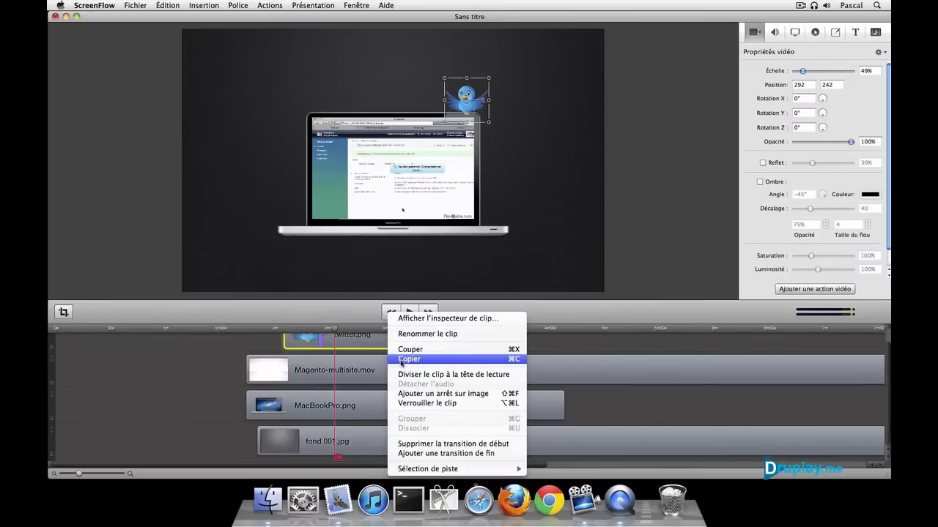
left_click(439, 374)
scroll(375, 353, "up", 1)
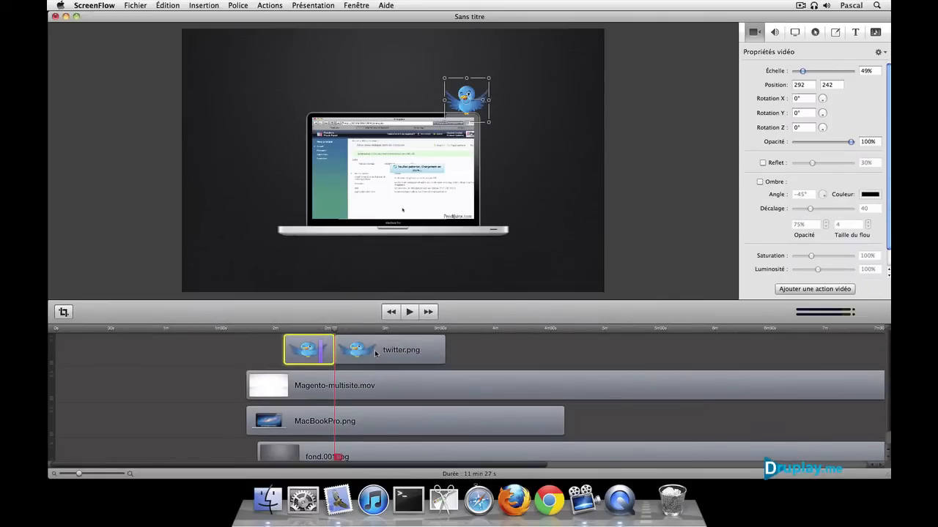
left_click_drag(376, 354, 415, 354)
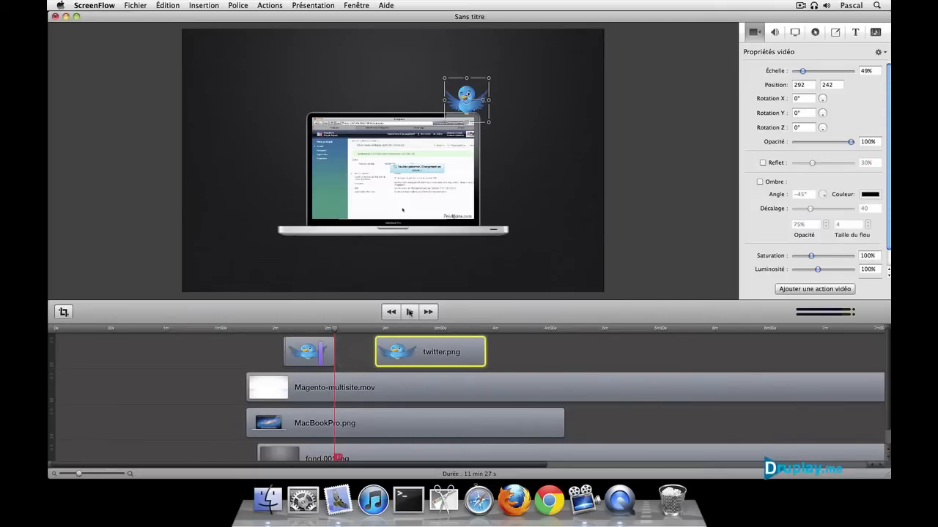
left_click(409, 312)
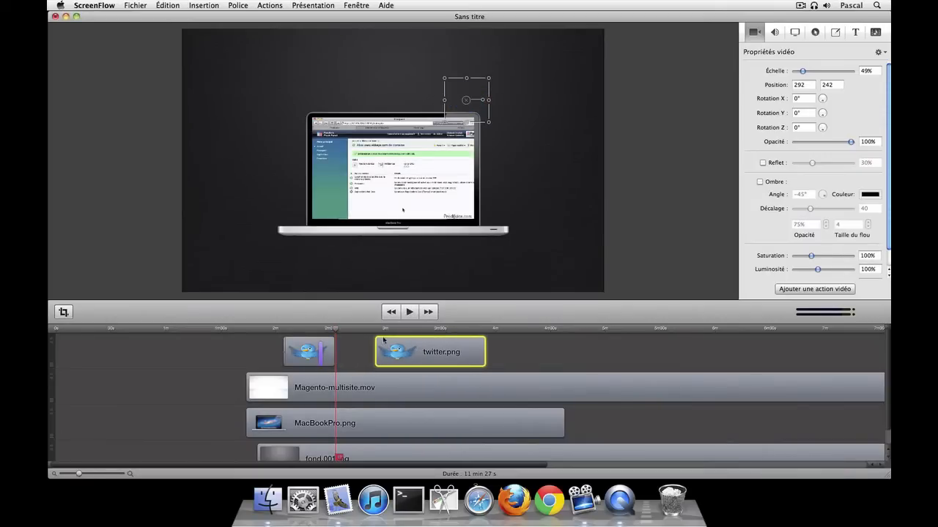